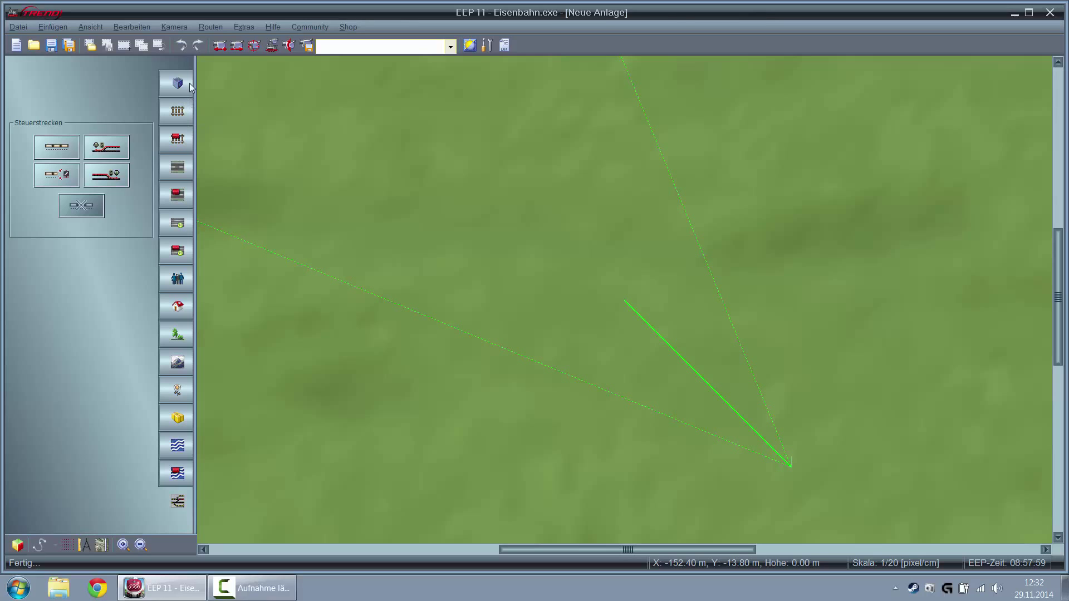
# Examine the available railway track styles in the Gleise category of the track style list
pyautogui.click(177, 111)
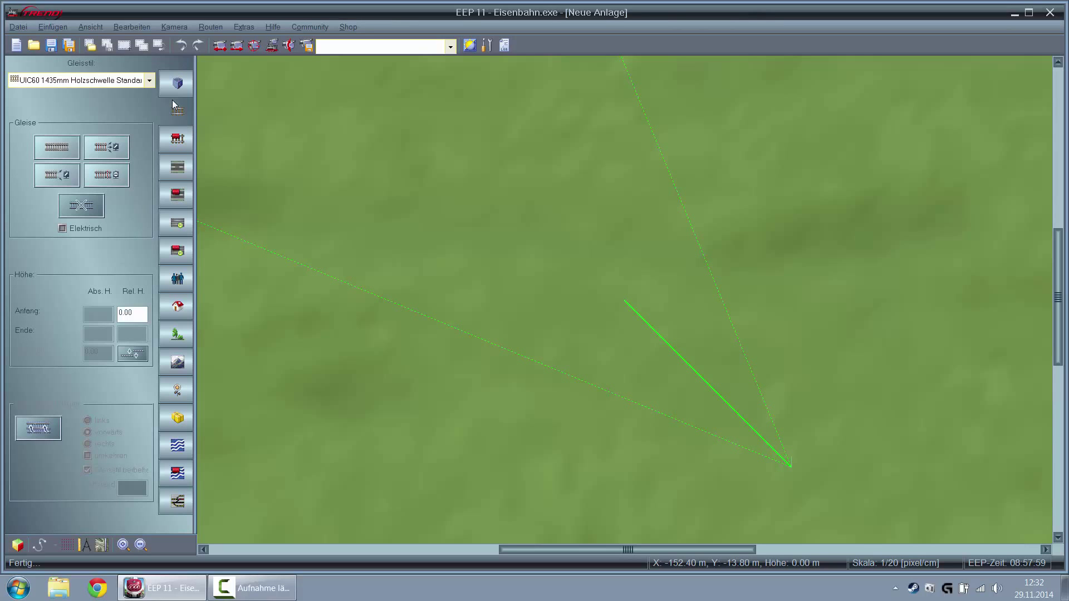
pyautogui.click(146, 81)
pyautogui.moveTo(149, 272); pyautogui.dragTo(150, 103)
pyautogui.click(91, 94)
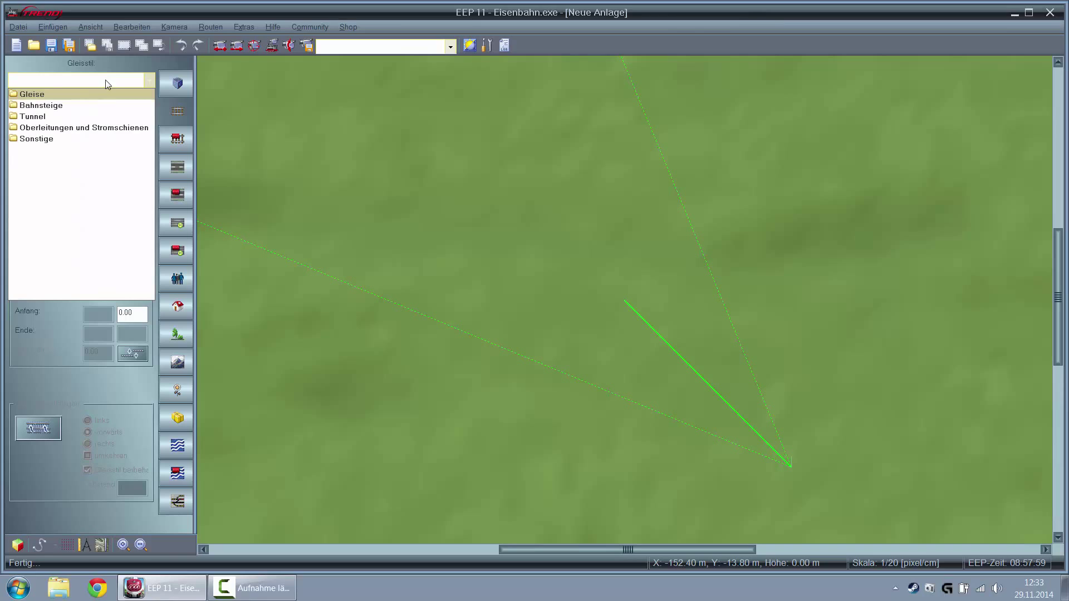
pyautogui.click(156, 106)
pyautogui.click(141, 81)
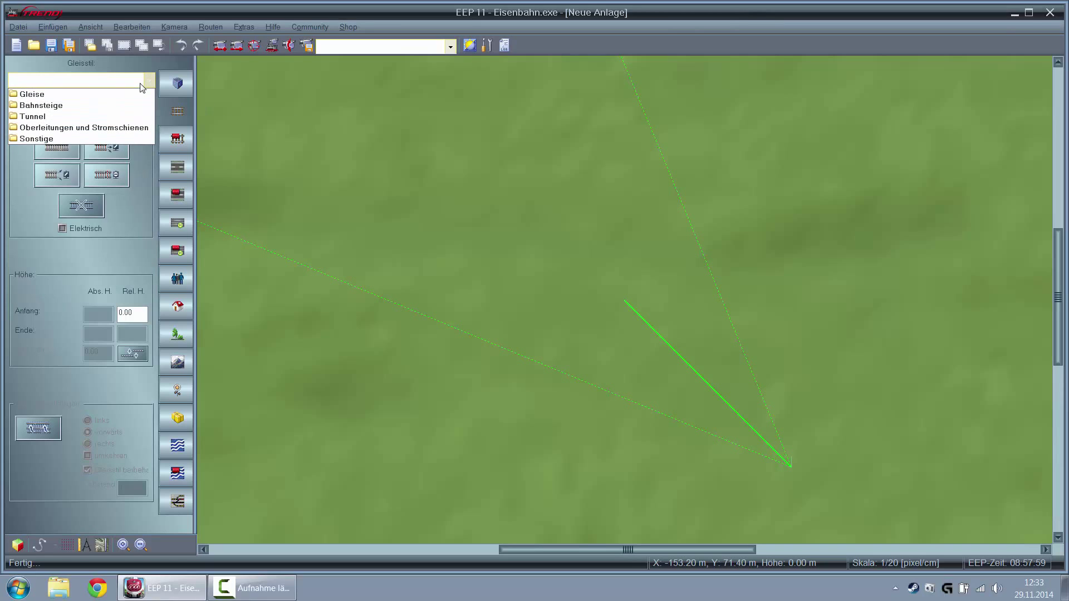
pyautogui.click(103, 95)
pyautogui.scroll(-2, 89, 156)
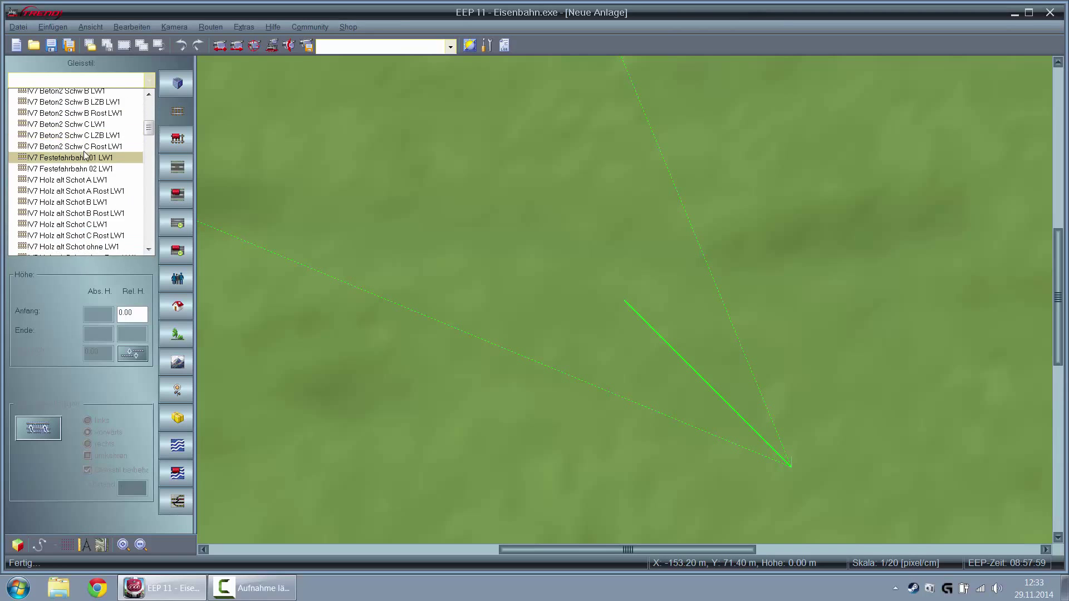
pyautogui.scroll(2, 78, 109)
pyautogui.scroll(1, 78, 109)
# Review the Bahnsteige, Tunnel, and Oberleitungen und Stromschienen track styles and select the style 585 Holz-04-v2
pyautogui.click(82, 93)
pyautogui.click(78, 106)
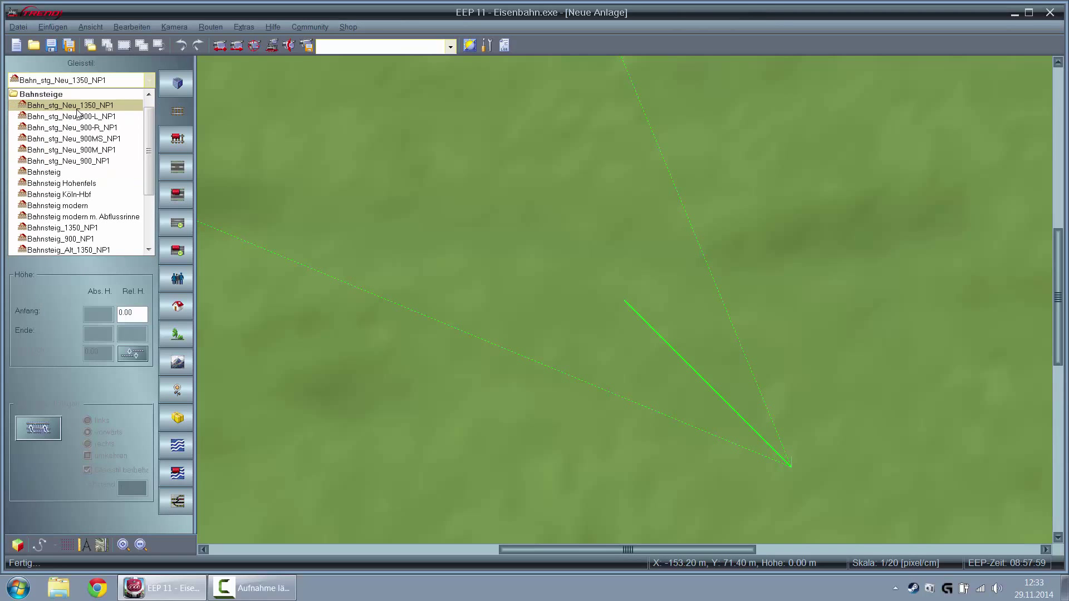
pyautogui.click(85, 93)
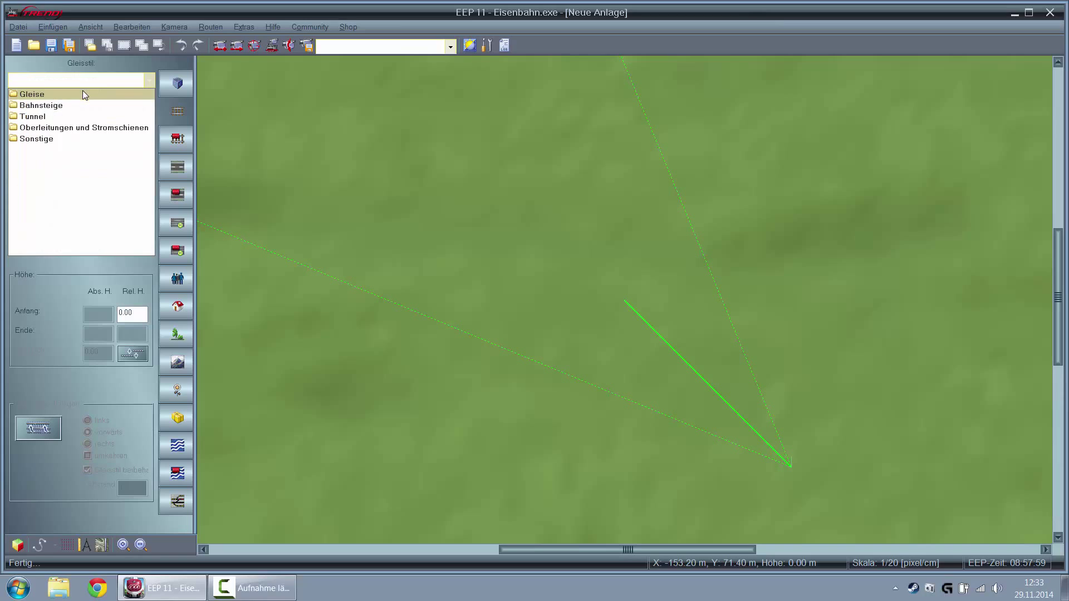
pyautogui.click(72, 116)
pyautogui.click(79, 92)
pyautogui.click(91, 127)
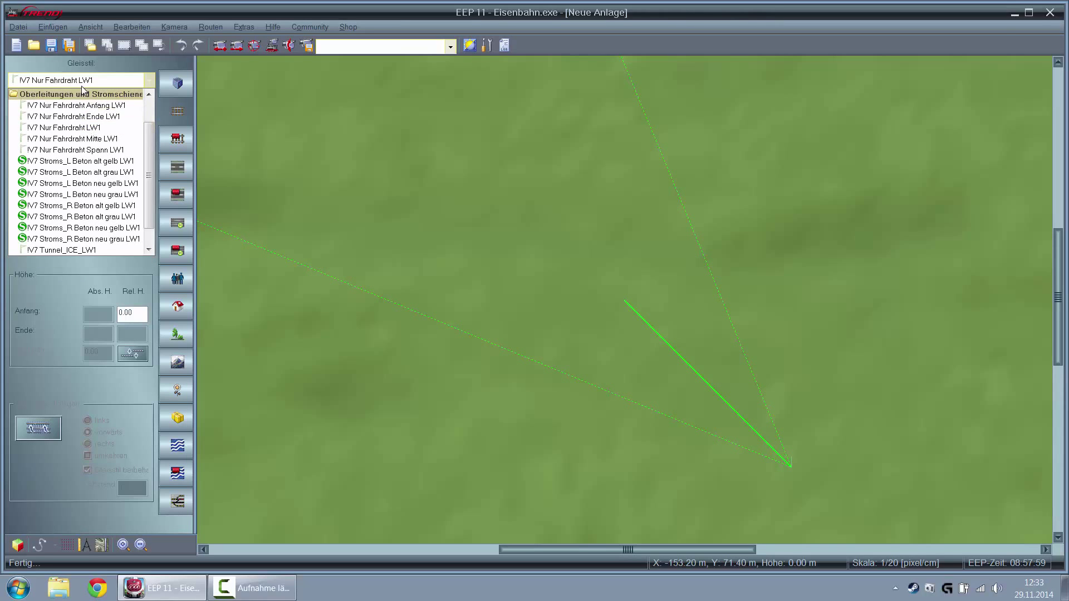
pyautogui.click(79, 94)
pyautogui.click(50, 150)
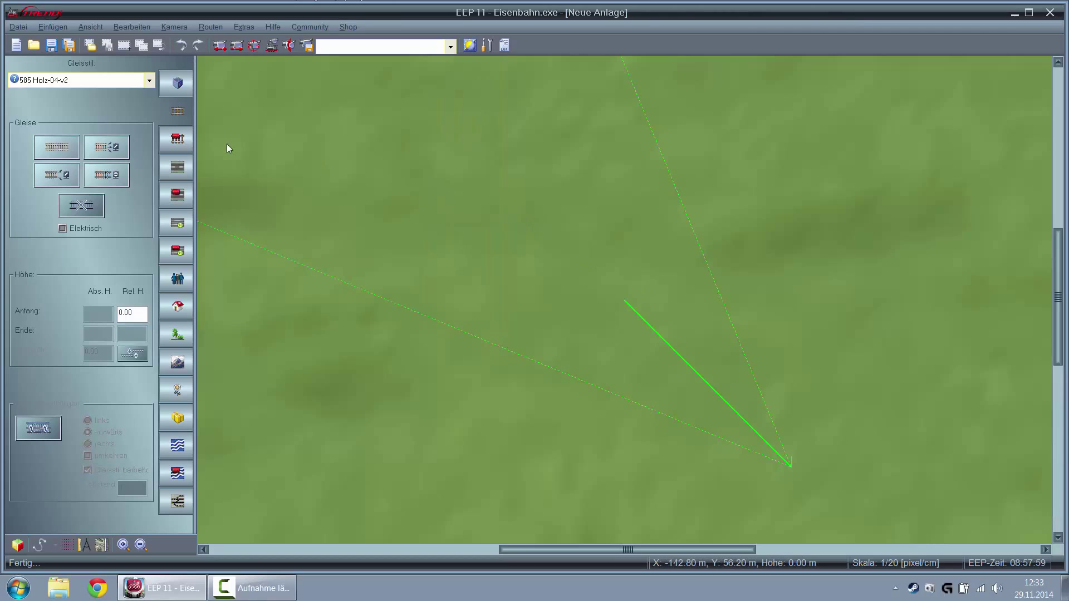
# Look through the subcategories of Gleisobjekte, including Animierte Gleisobjekte, and collapse them again
pyautogui.click(184, 144)
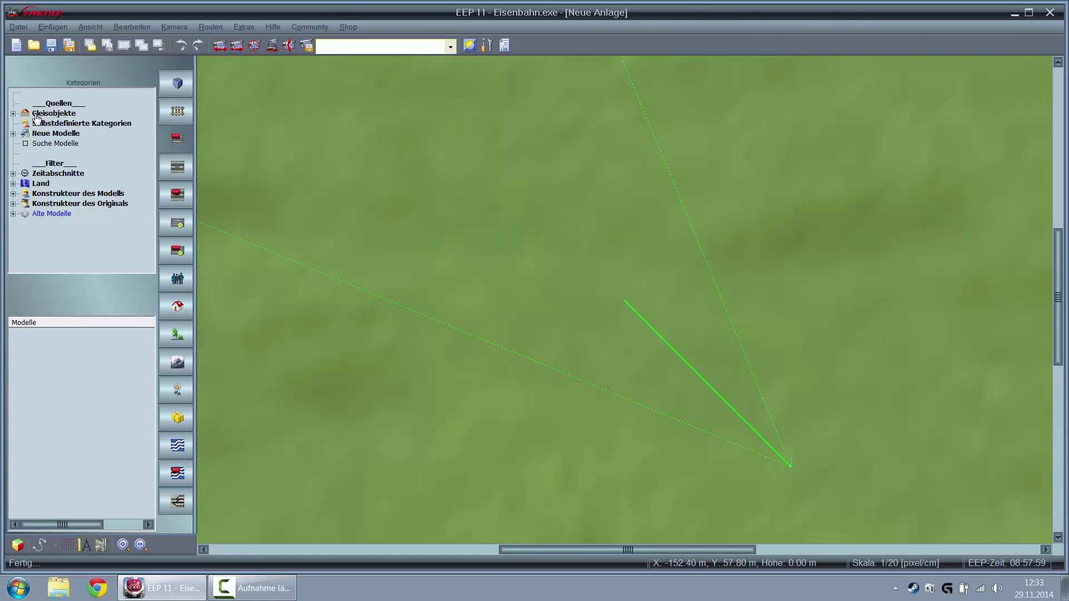
pyautogui.click(13, 113)
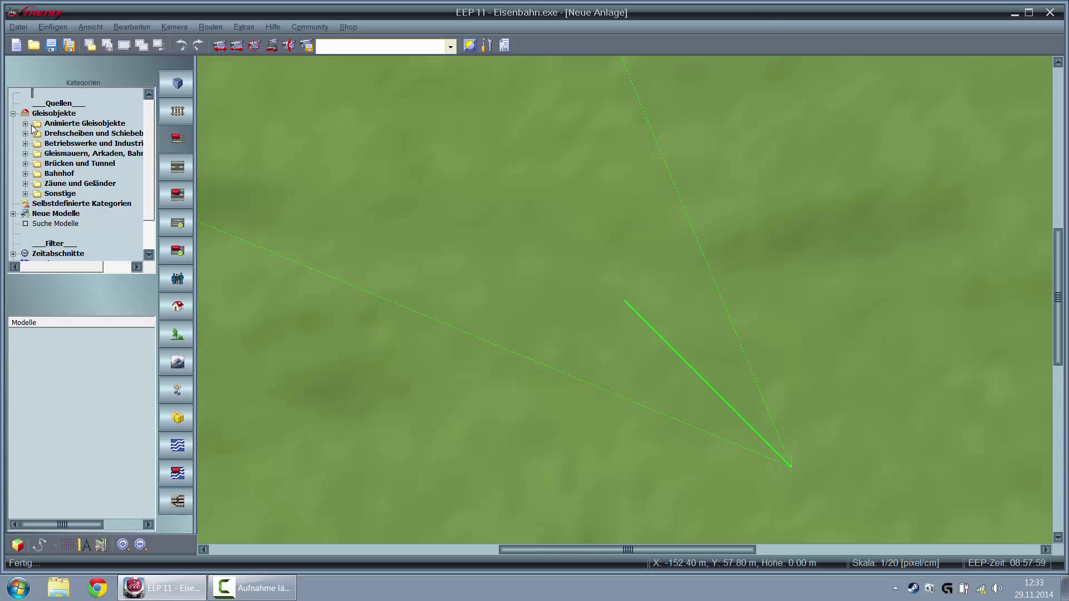
pyautogui.click(25, 123)
pyautogui.click(26, 123)
pyautogui.click(13, 113)
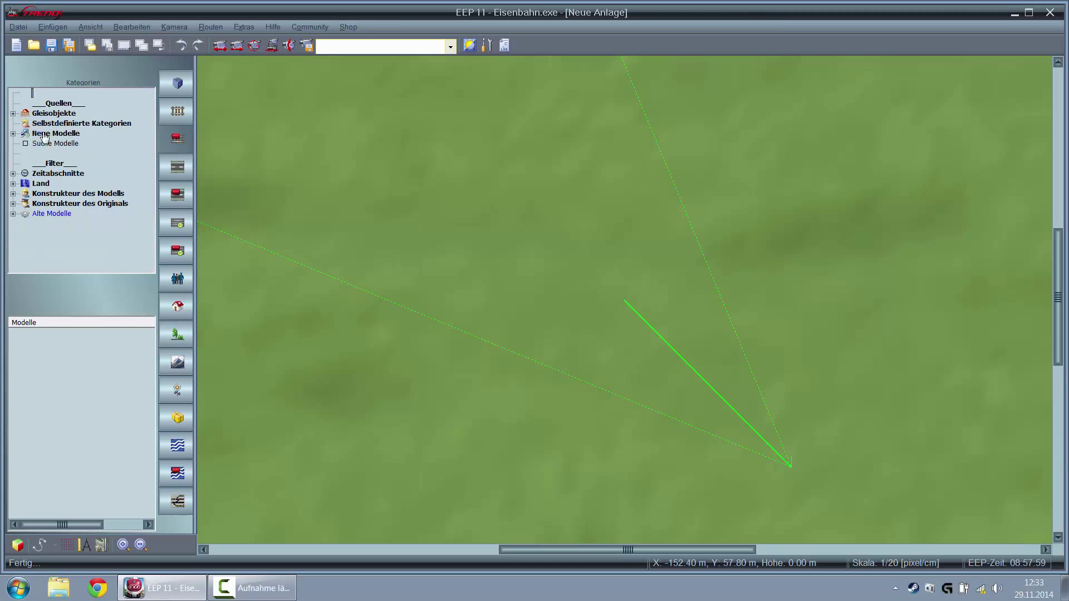
# Examine the road style categories, including Sonstige, and close the road style list
pyautogui.click(165, 160)
pyautogui.click(100, 85)
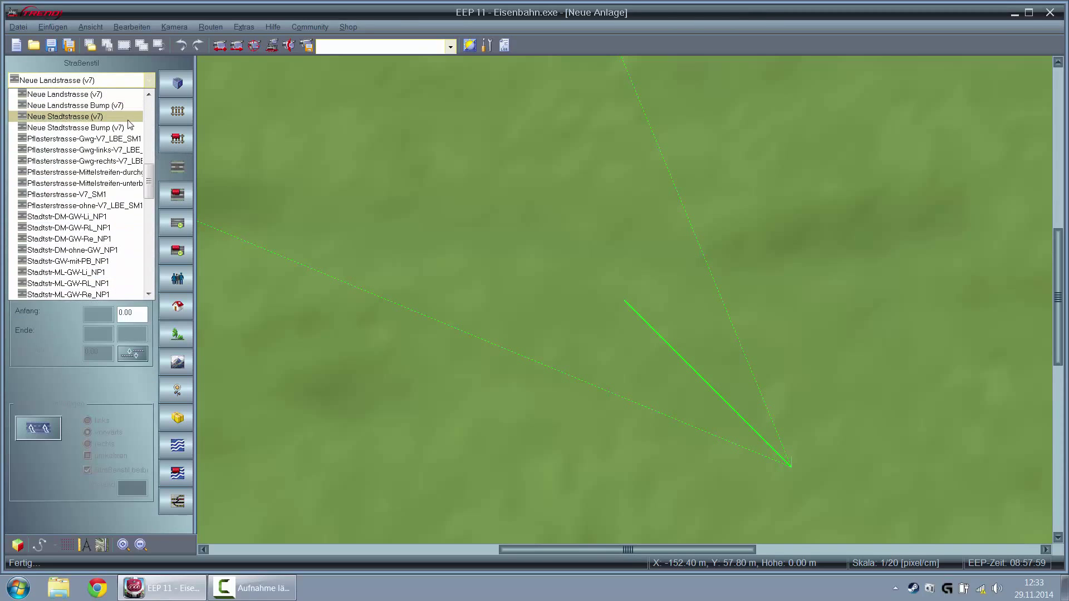
pyautogui.moveTo(151, 174); pyautogui.dragTo(147, 93)
pyautogui.click(81, 93)
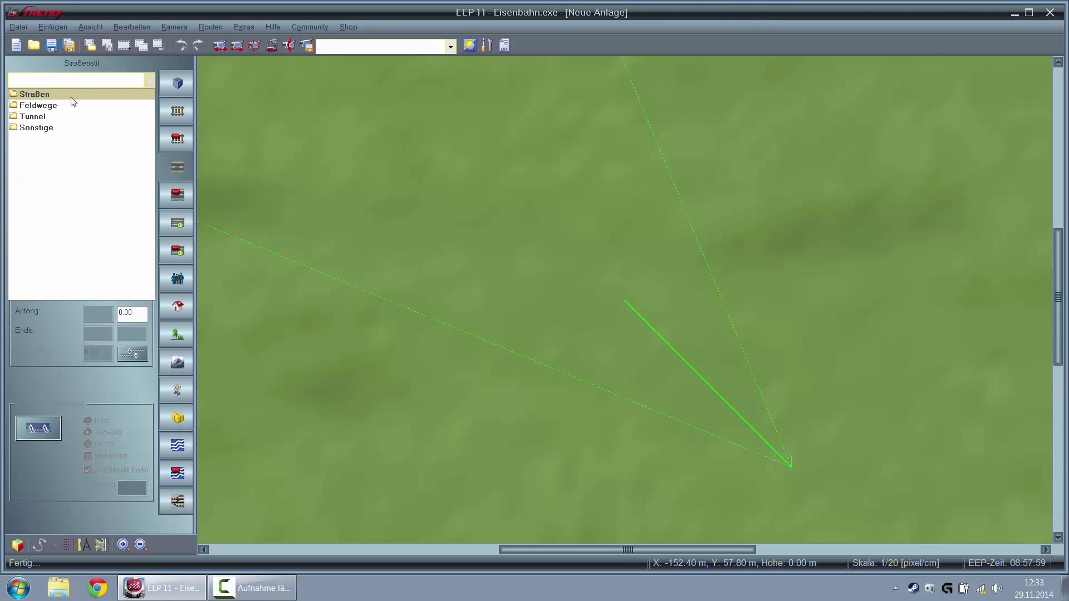
pyautogui.click(54, 128)
pyautogui.click(39, 93)
pyautogui.click(198, 198)
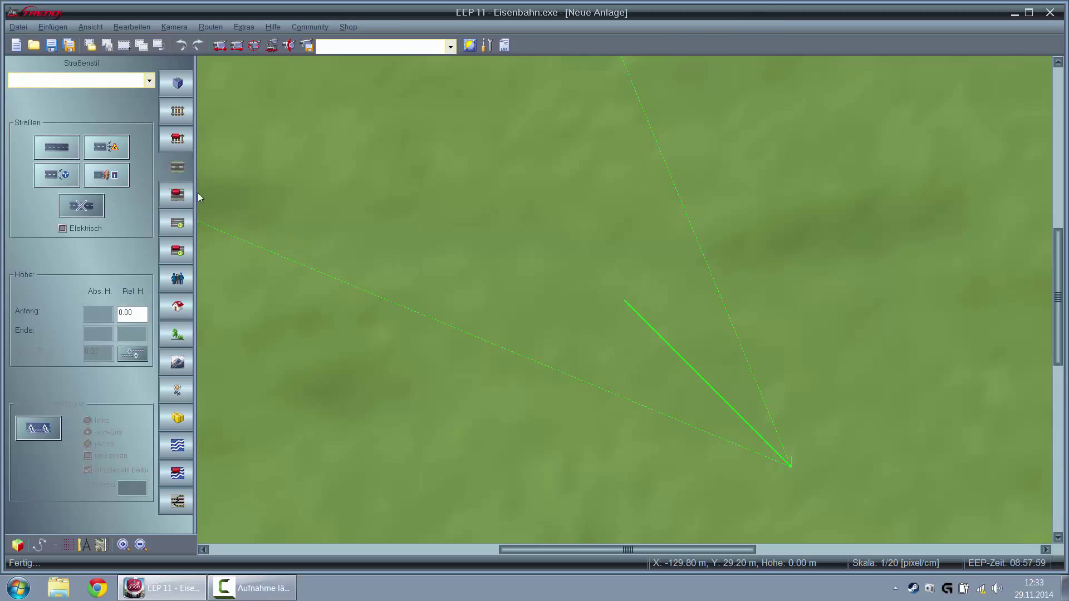
# View the insertion tools for road objects, Straßenbahn-Schienen, tram objects and crowds (Masse) one after another
pyautogui.click(178, 201)
pyautogui.click(176, 217)
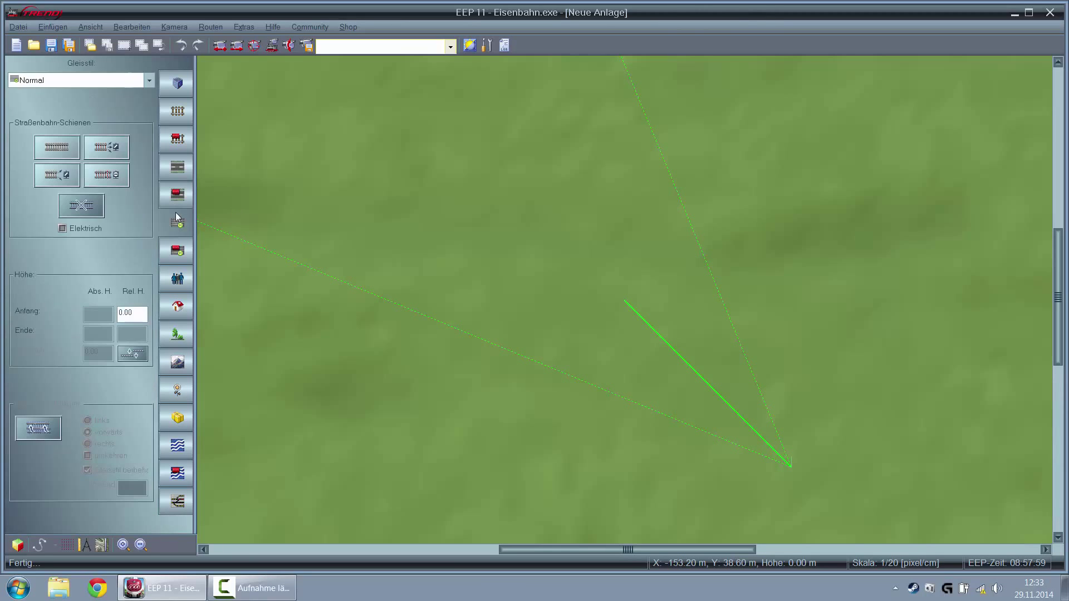
pyautogui.click(176, 249)
pyautogui.click(170, 272)
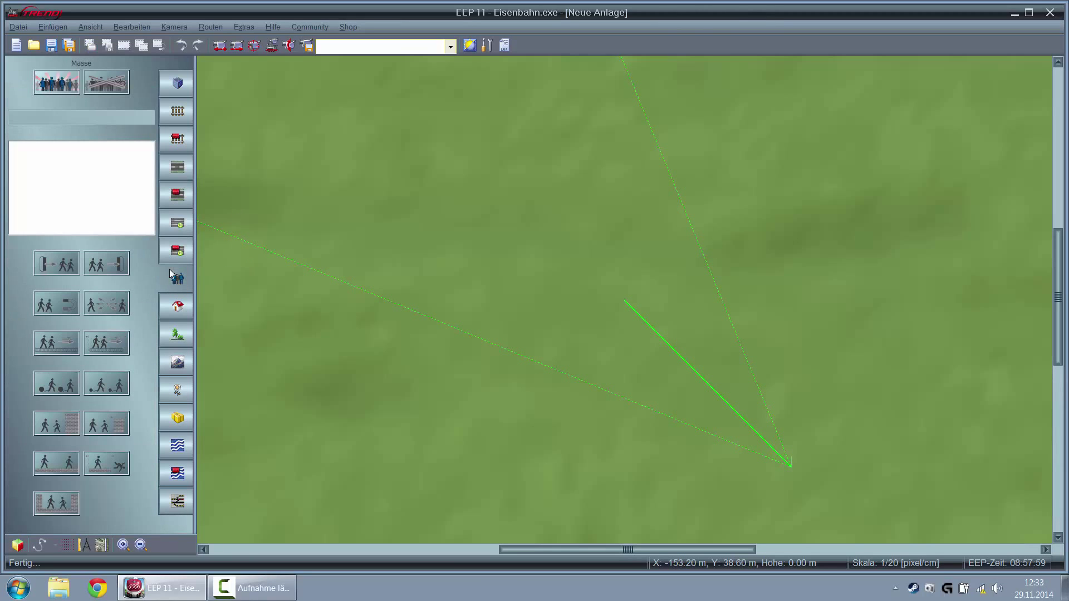
# Preview the Fahne Norwegen model in the Flaggen category of Immobilien, Ausstattung
pyautogui.click(176, 310)
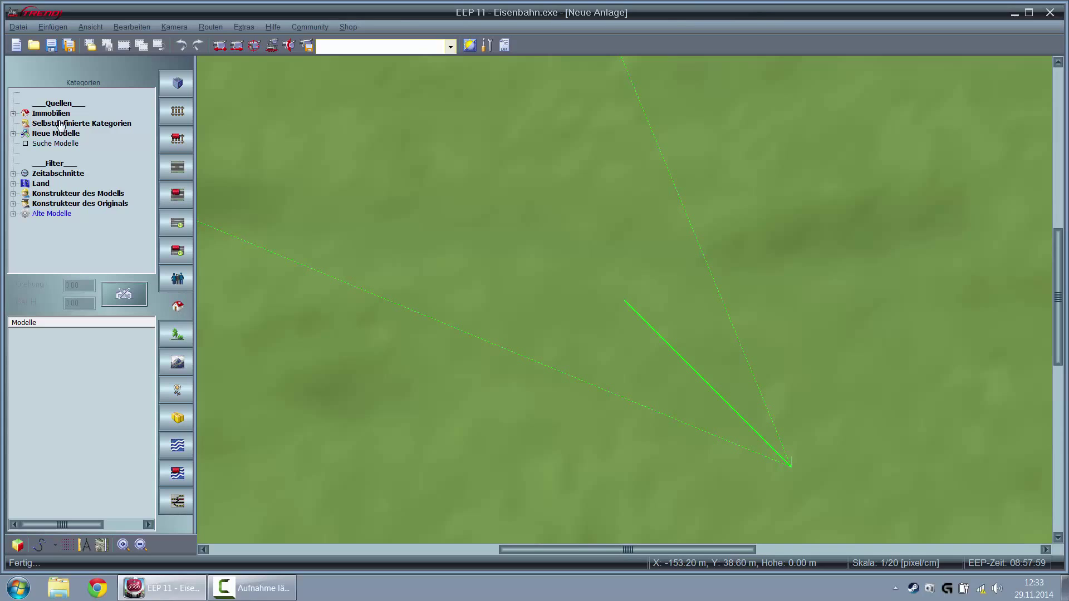
pyautogui.click(13, 113)
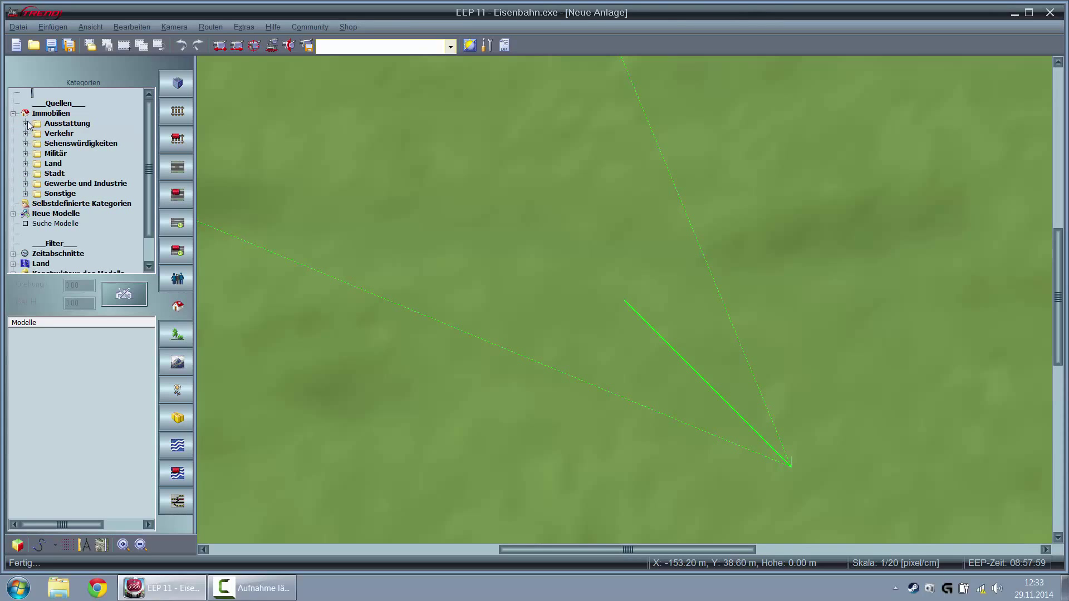
pyautogui.click(25, 124)
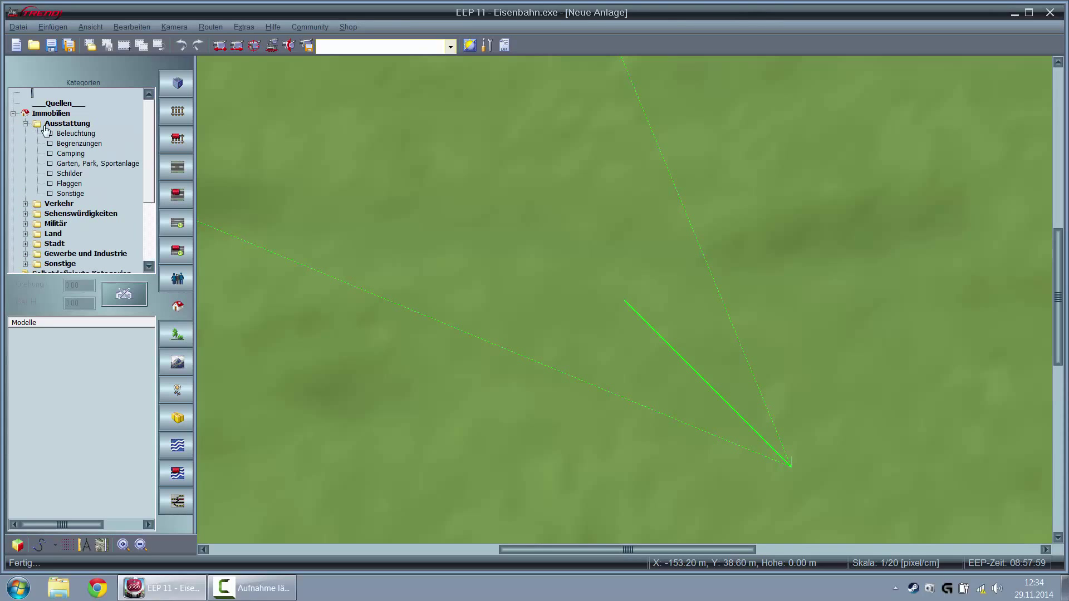
pyautogui.click(50, 184)
pyautogui.click(46, 409)
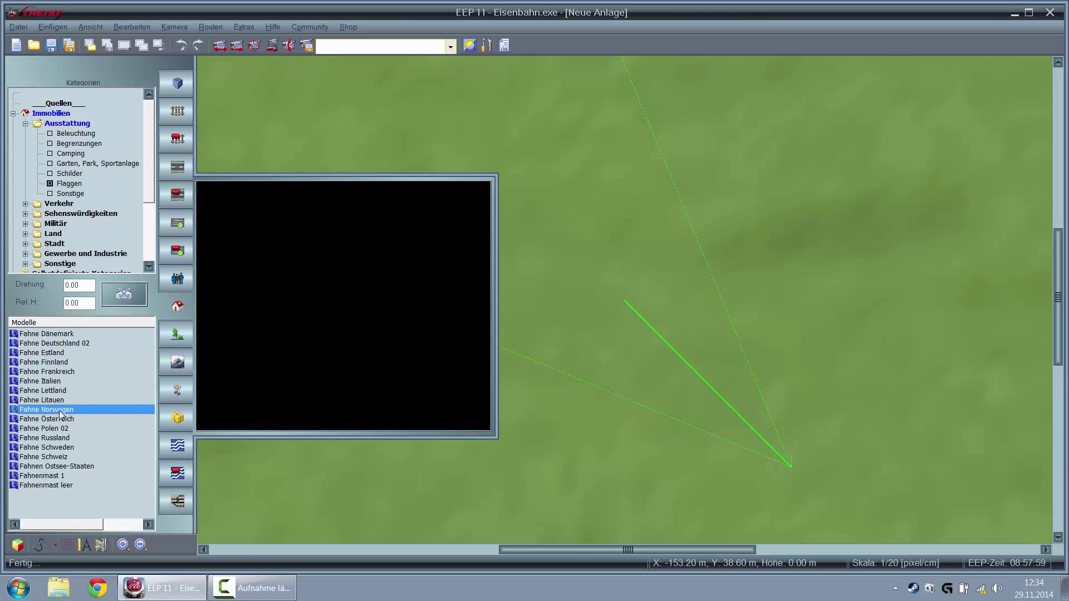
# Preview models such as Briefkasten_08_RH2 v7 in the Sonstige category of Ausstattung, and collapse Ausstattung
pyautogui.click(50, 184)
pyautogui.click(70, 194)
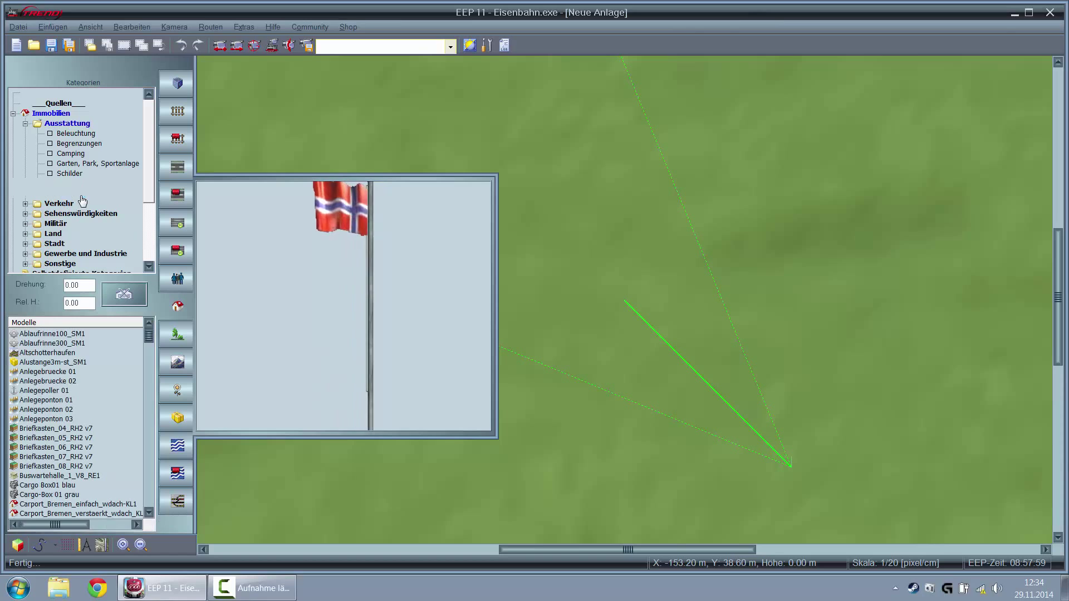
pyautogui.click(78, 368)
pyautogui.scroll(-10, 78, 367)
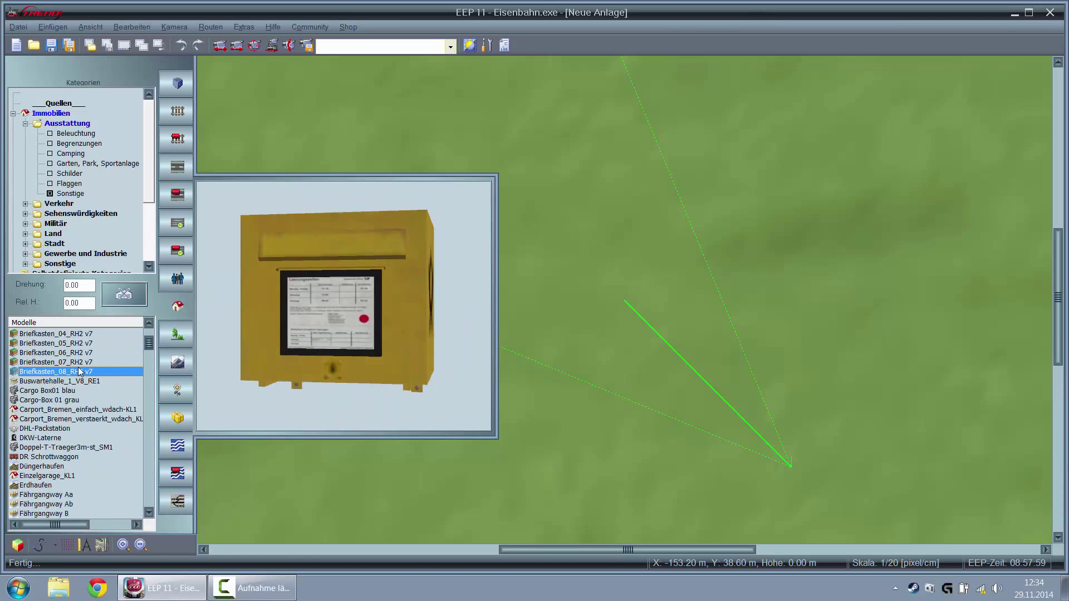
pyautogui.click(79, 382)
pyautogui.click(66, 192)
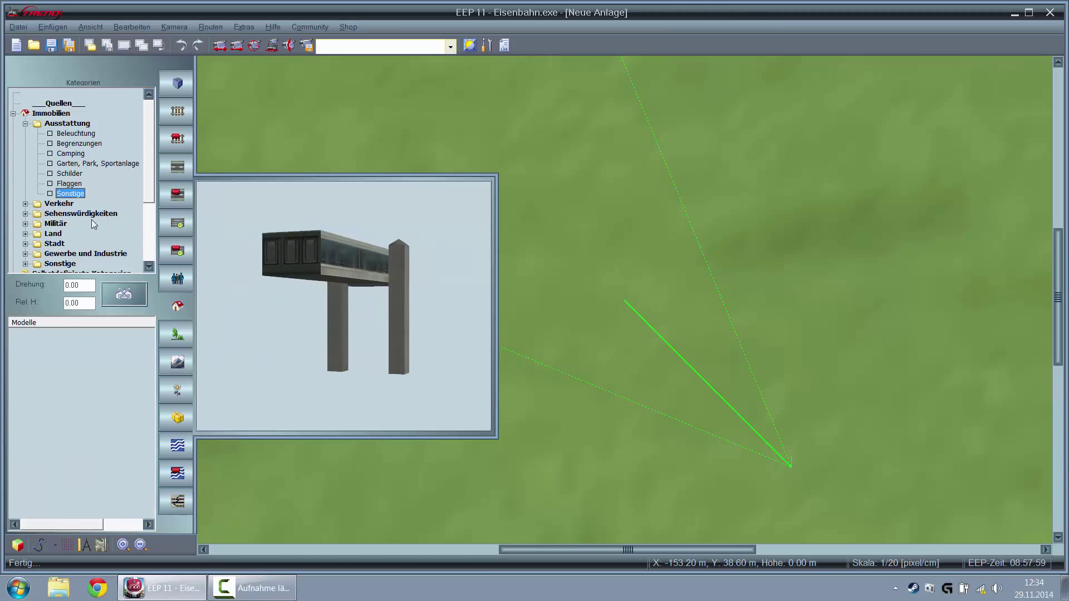
pyautogui.click(25, 123)
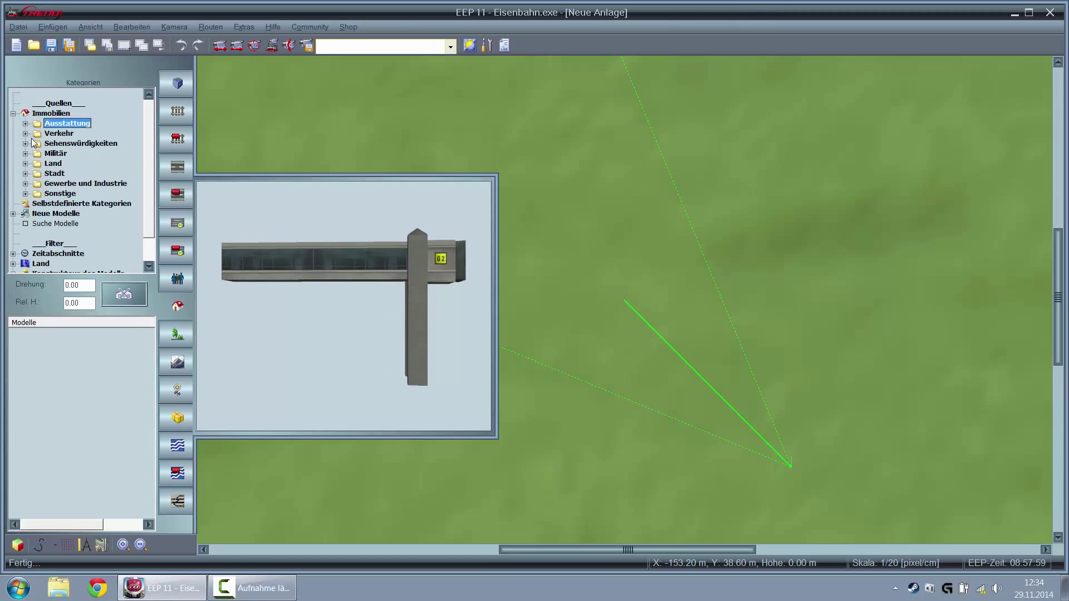
# Preview the barriers Bauwagen_Absperrung_01_NP1 and Bauwagen_Absperrung_11_NP1 in the Sonstige category of Immobilien
pyautogui.click(25, 133)
pyautogui.click(25, 103)
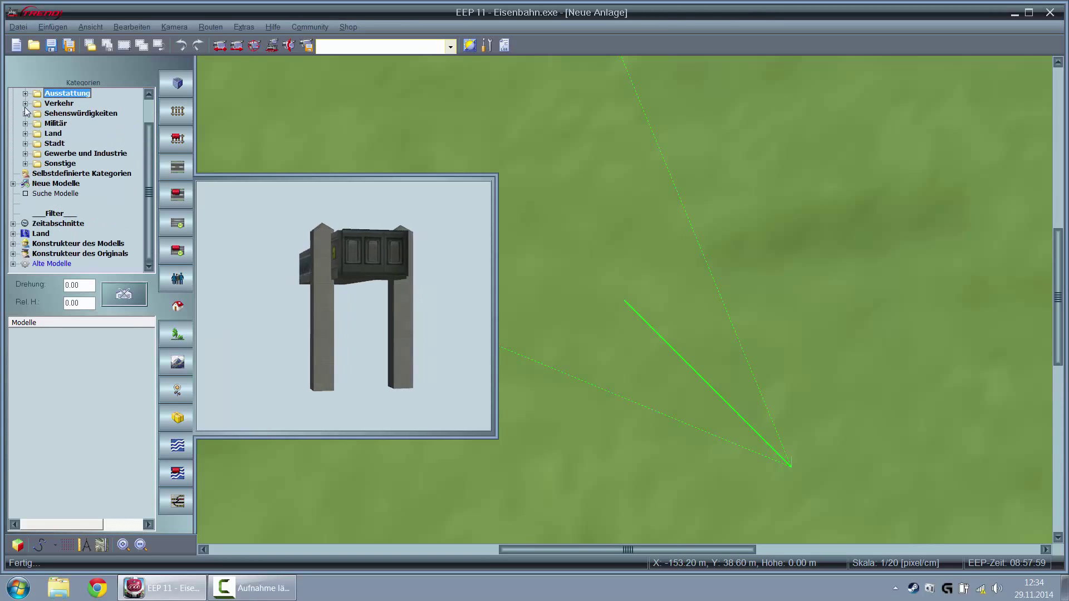
pyautogui.click(25, 163)
pyautogui.click(70, 173)
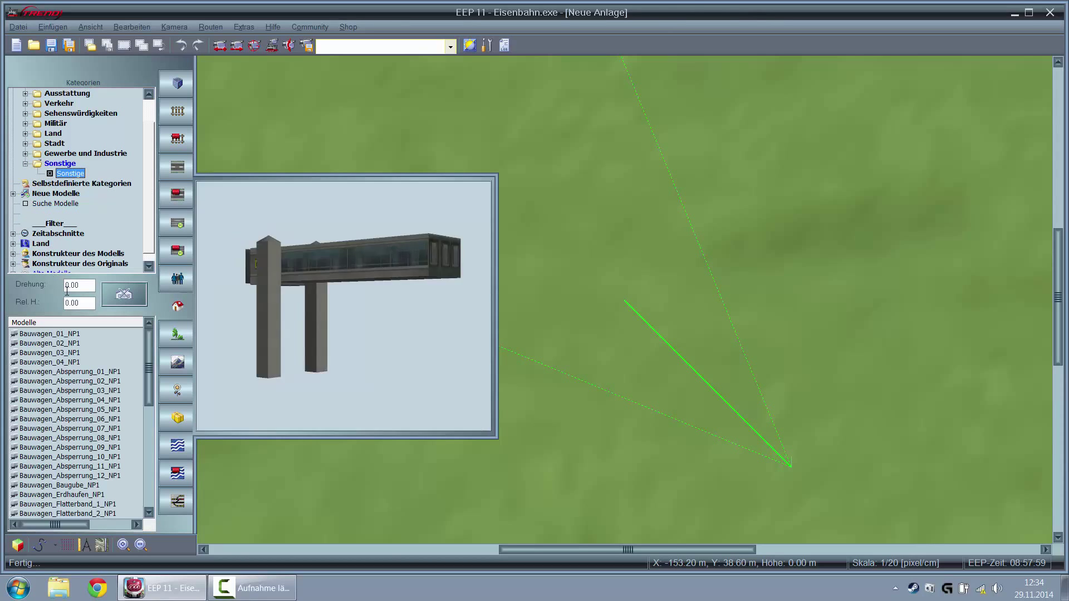
pyautogui.click(66, 372)
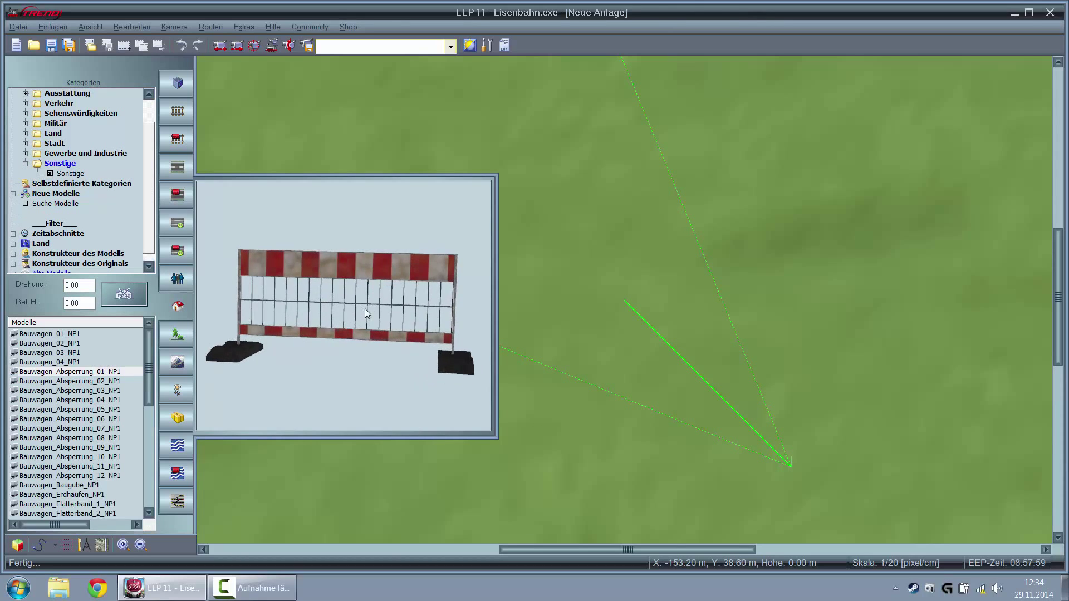
pyautogui.click(114, 465)
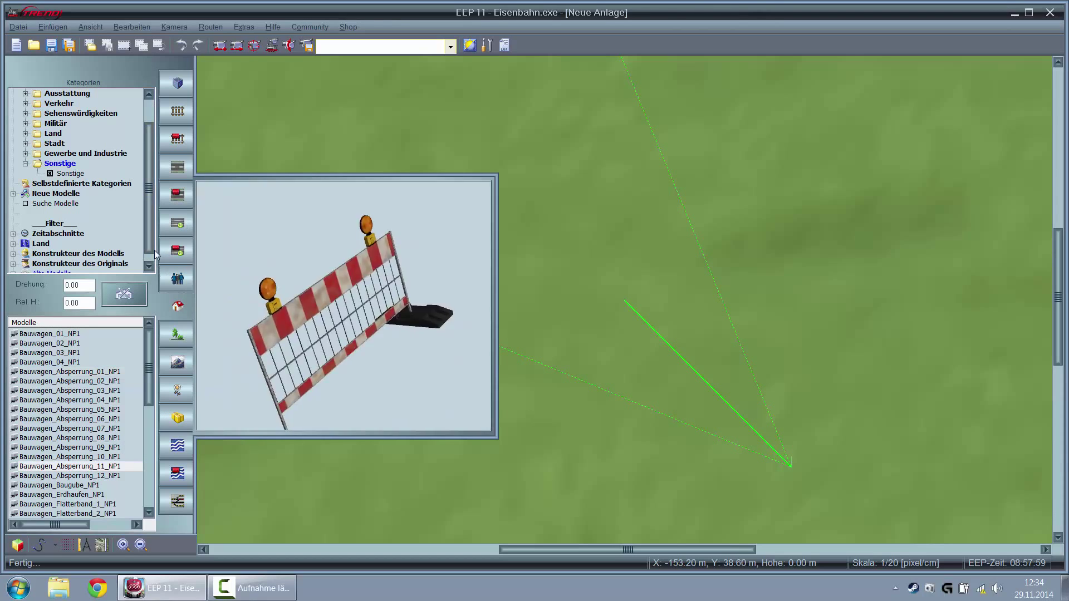
# Preview the maize models Mais2(mittleresLOD)_SW1 and Mais2(starkesLOD)_SW1 in the Sonstige category of Landschaftselemente, Flora
pyautogui.click(171, 333)
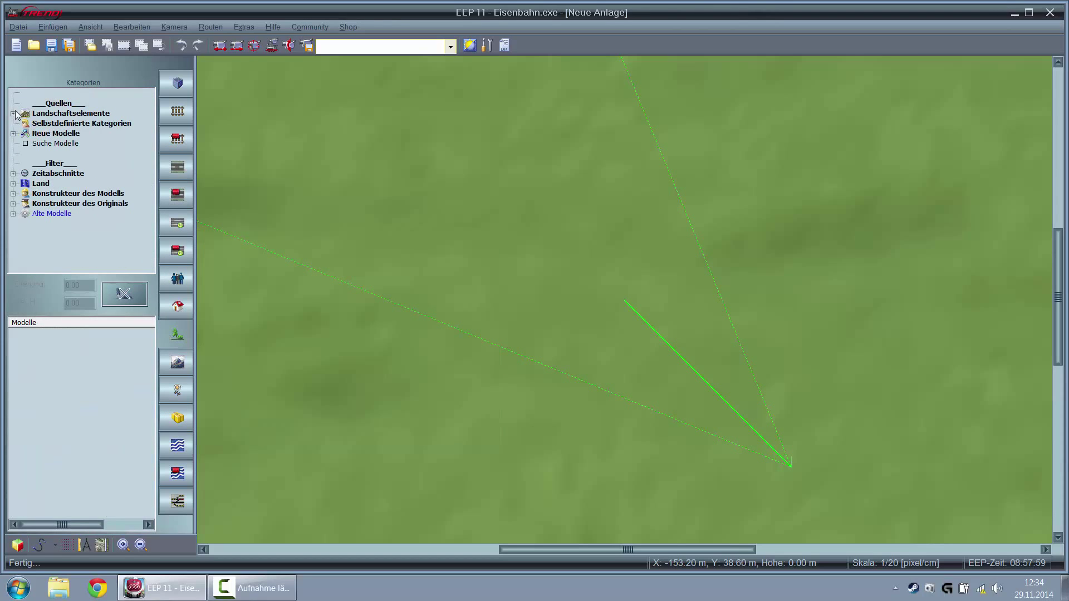
pyautogui.click(13, 113)
pyautogui.click(25, 123)
pyautogui.click(25, 123)
pyautogui.click(25, 133)
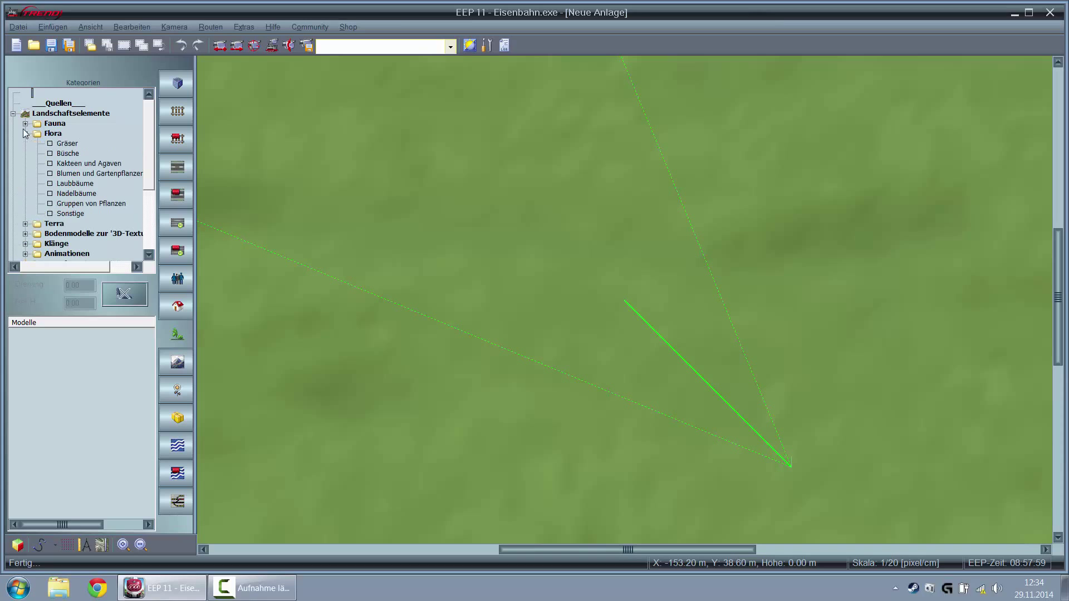
pyautogui.click(75, 213)
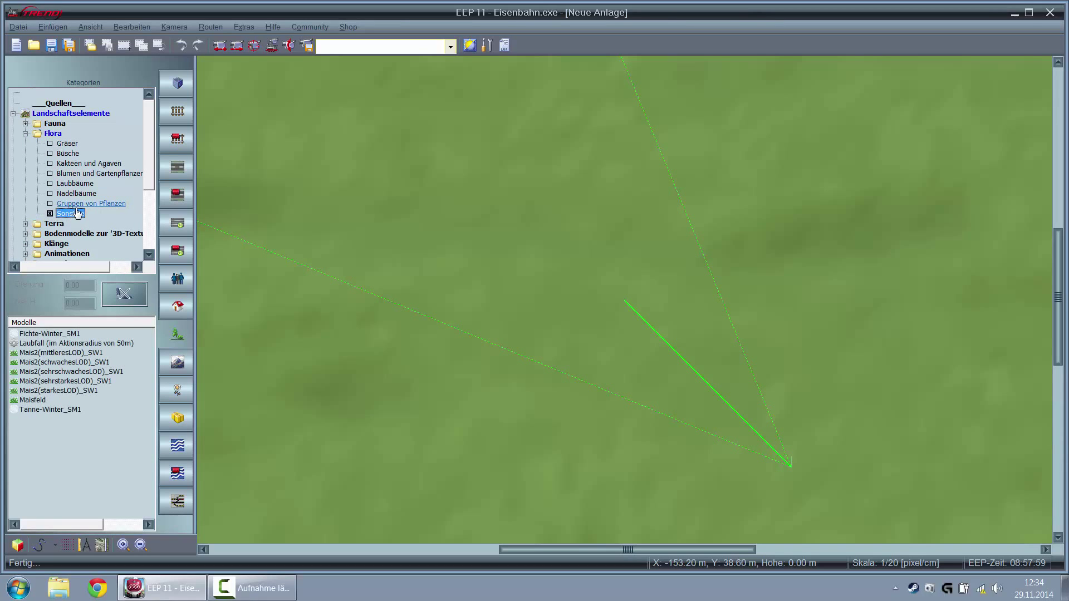
pyautogui.click(61, 352)
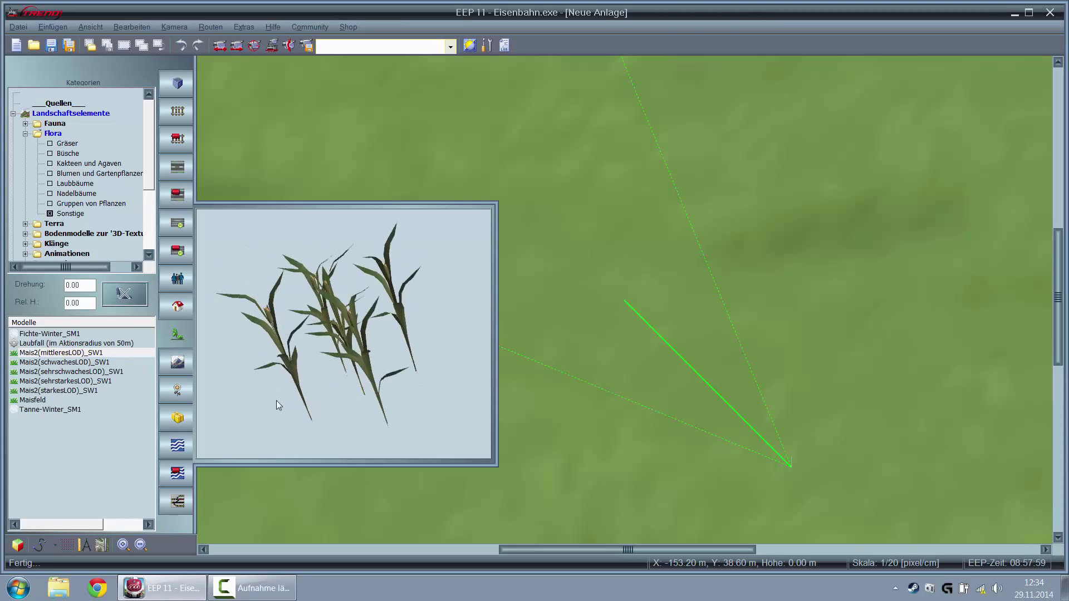
pyautogui.click(111, 390)
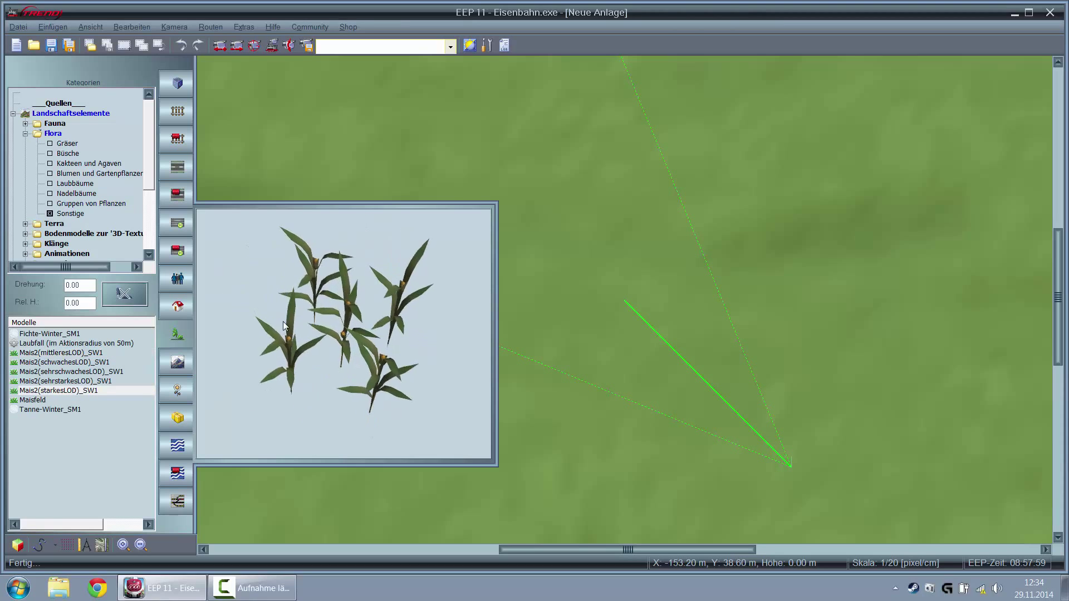
# Browse the Gräser and Büsche categories of Flora, and show the terrain height and ground editing tools
pyautogui.click(66, 144)
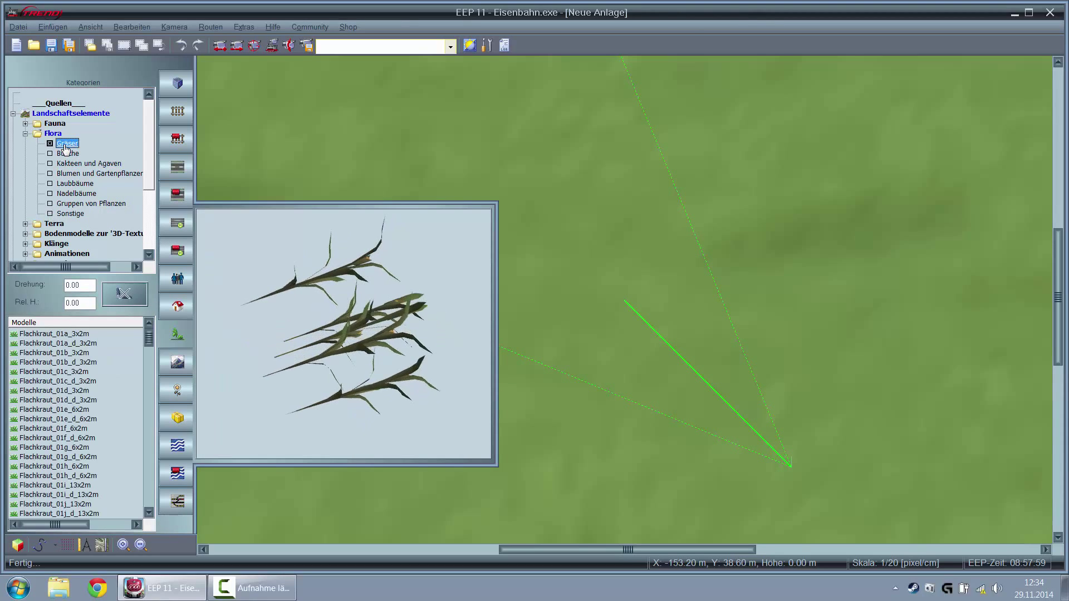
pyautogui.click(57, 155)
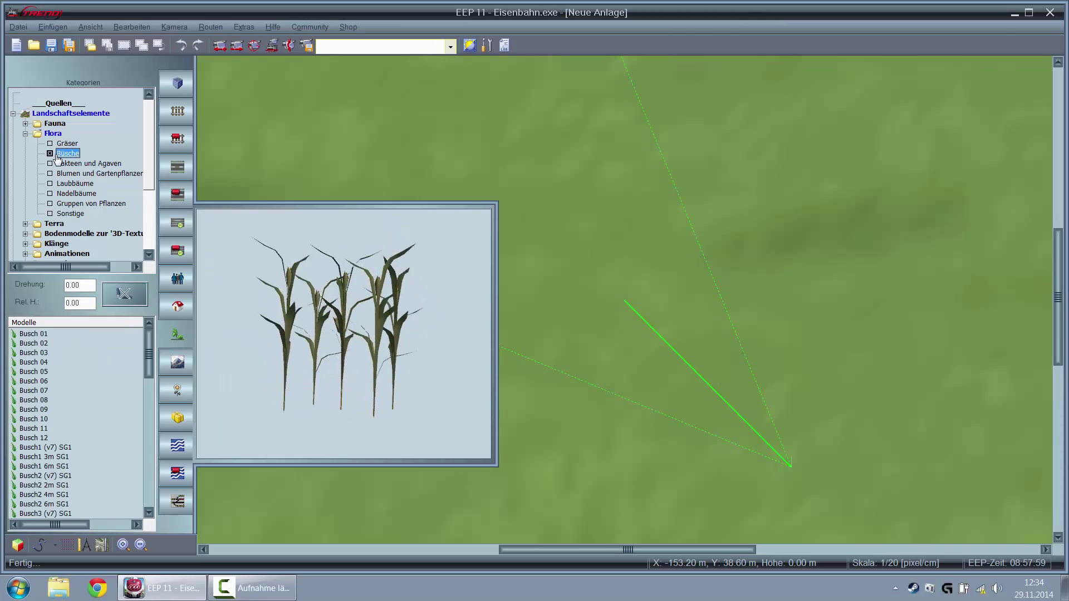
pyautogui.click(57, 155)
pyautogui.click(189, 360)
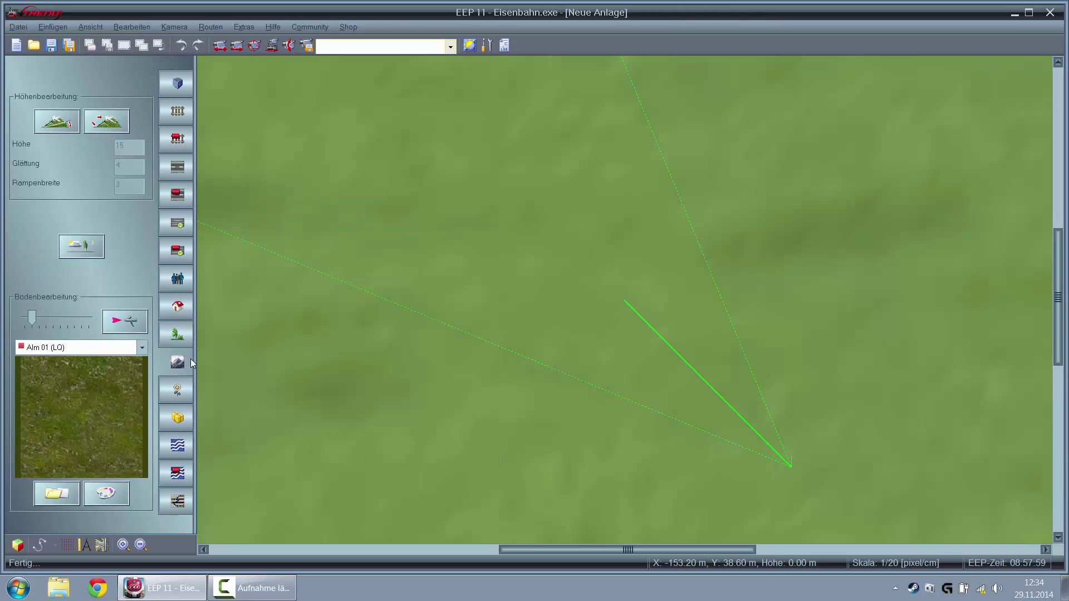
# Expand the Signale categories and preview main signals such as BS1_HL_Gruppe_7_55 in Hauptsignale
pyautogui.click(179, 392)
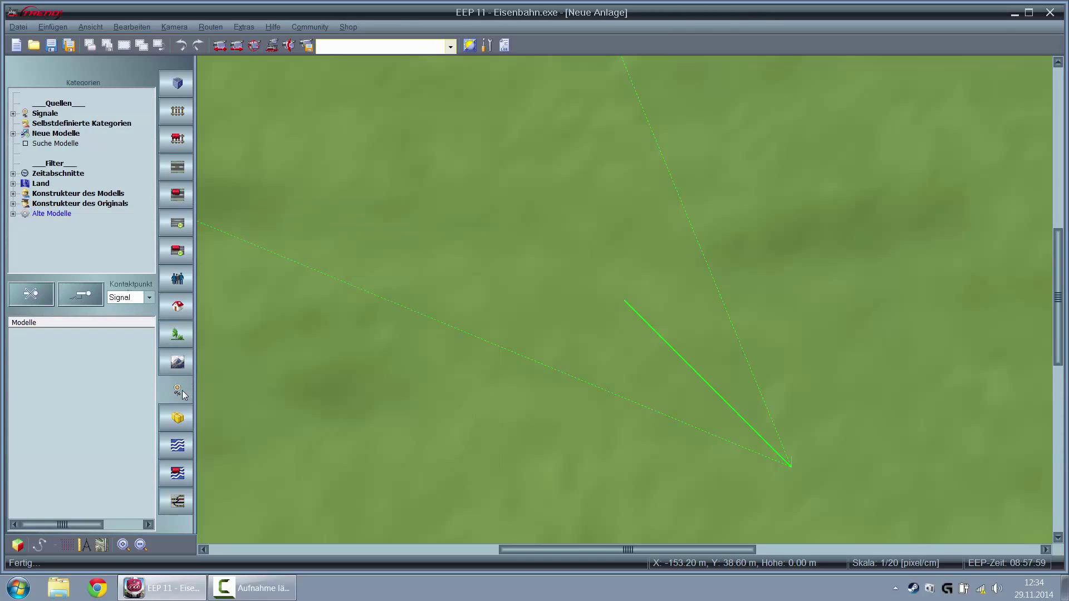
pyautogui.click(14, 114)
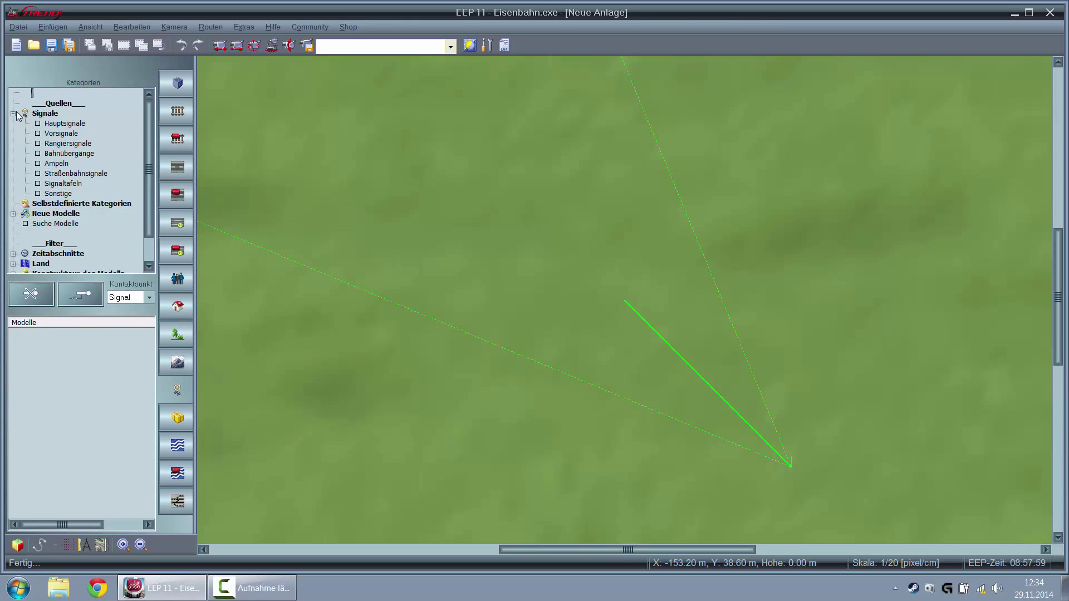
pyautogui.click(53, 126)
pyautogui.click(74, 400)
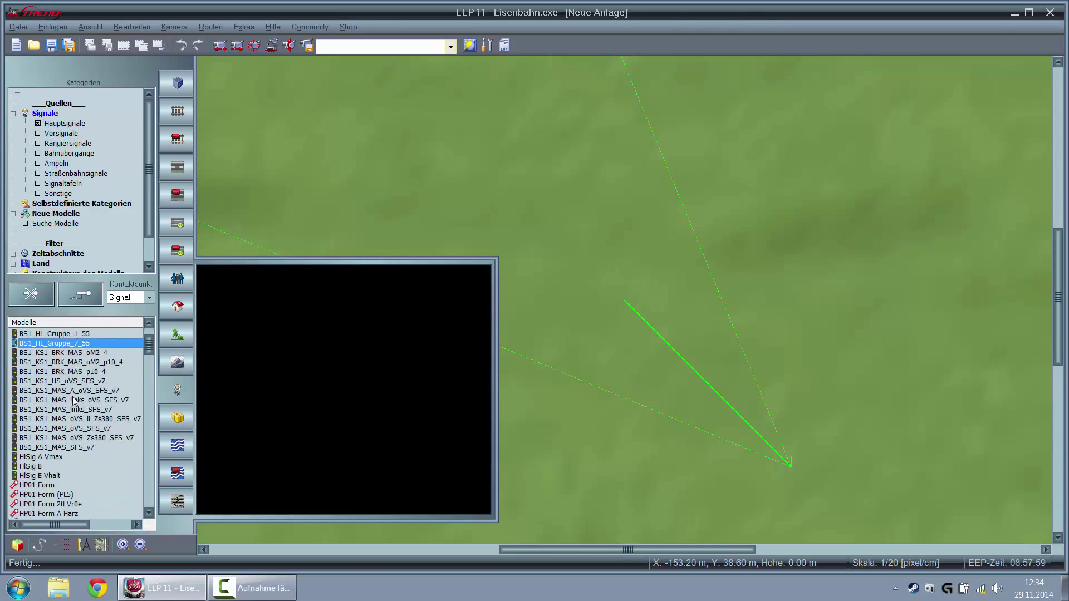
pyautogui.scroll(-6, 74, 399)
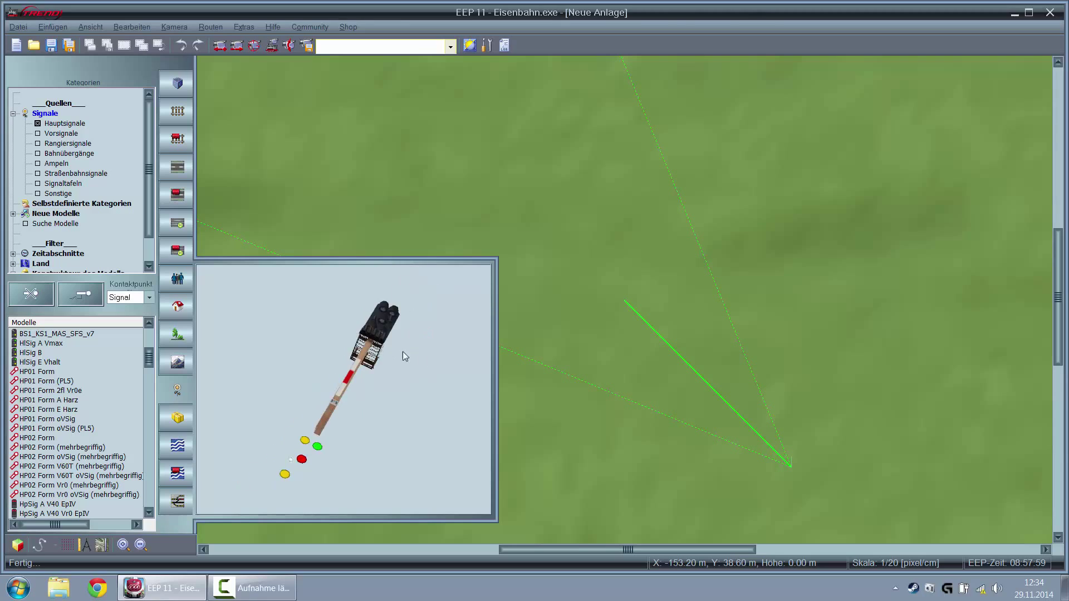
pyautogui.click(111, 438)
# Browse the Vorsignale and Rangiersignale categories, and preview the barrier Mechanische Schranke2_SW1 in Bahnübergänge
pyautogui.click(66, 124)
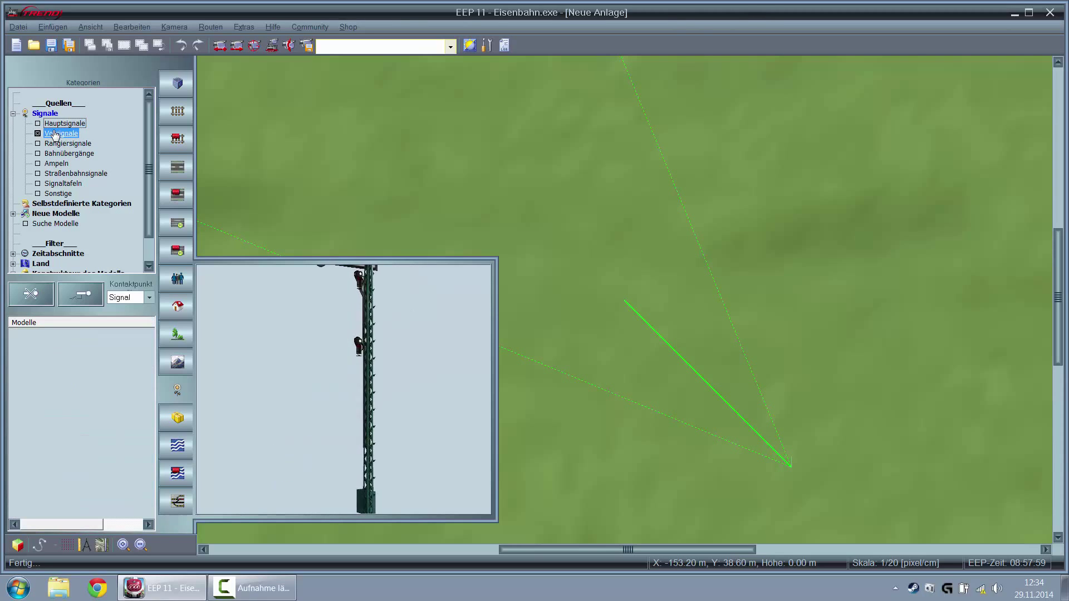
pyautogui.click(66, 143)
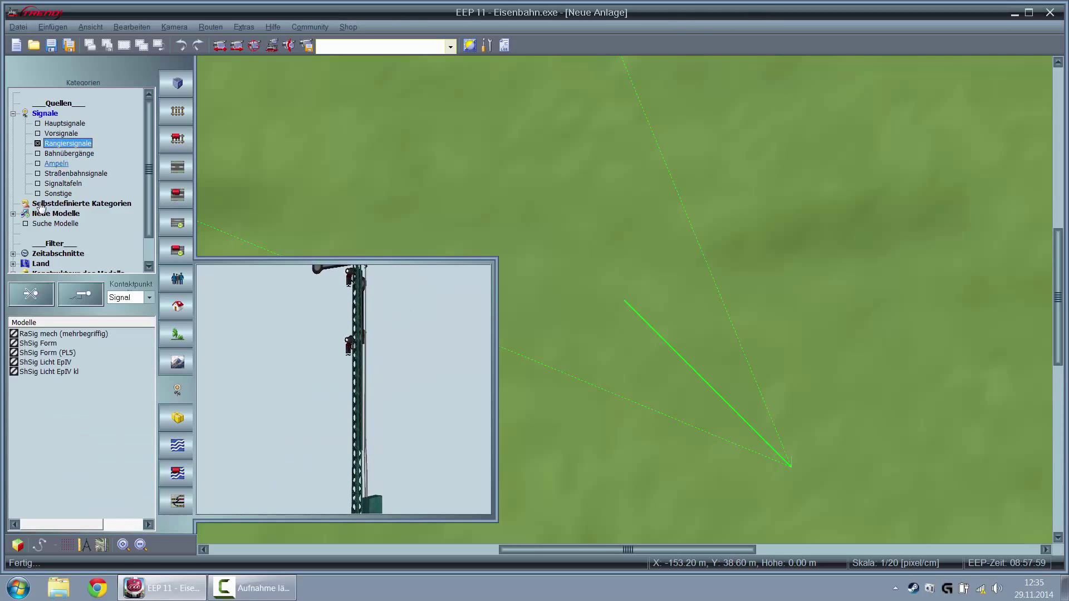
pyautogui.click(49, 154)
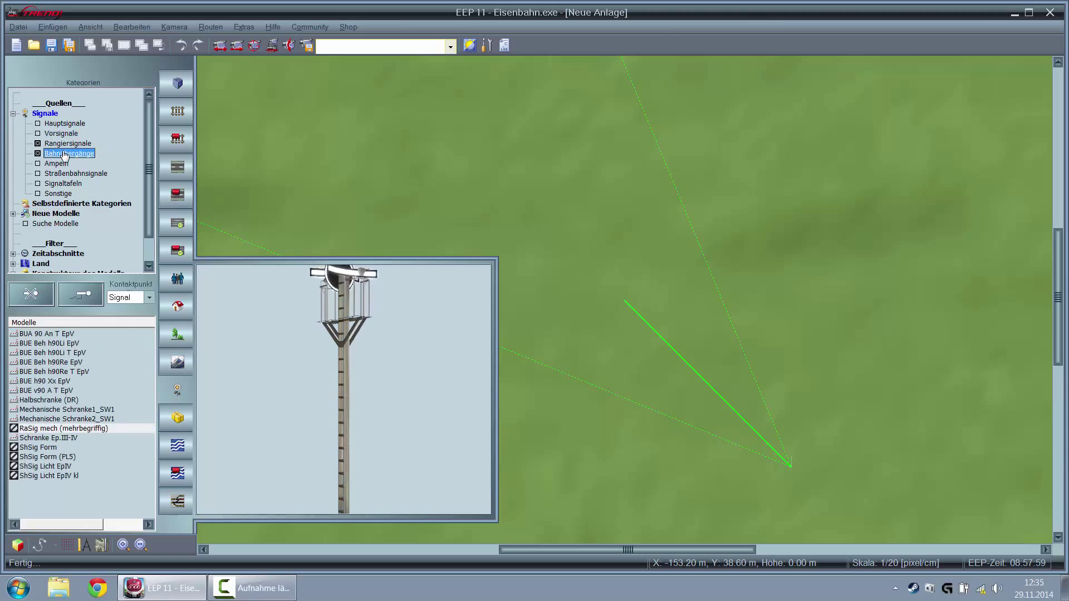
pyautogui.click(55, 144)
pyautogui.click(59, 419)
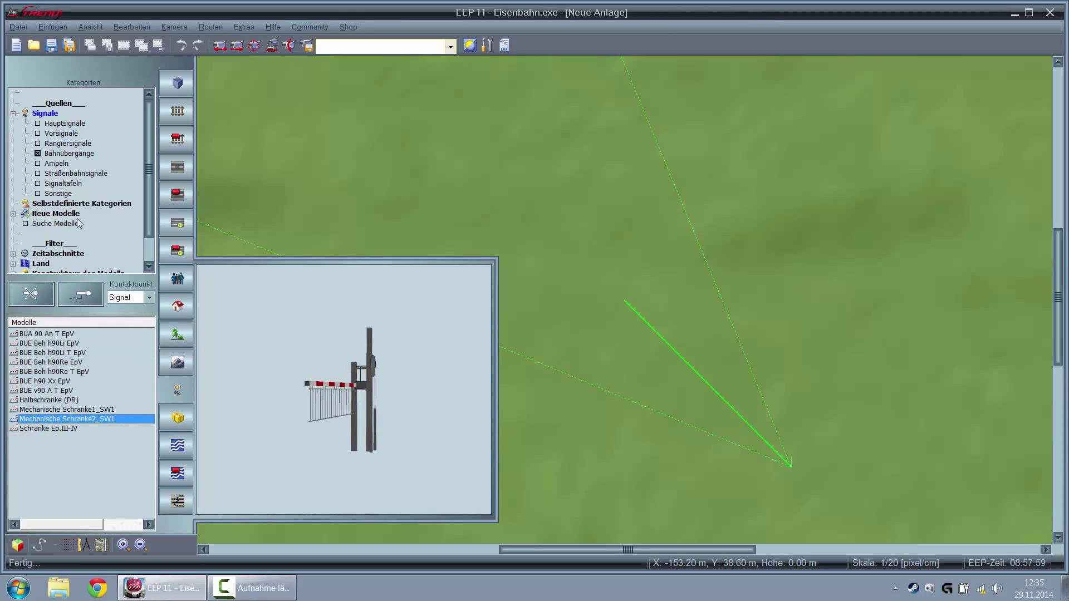
# Preview the construction-site traffic light BaustellenAmpel_GWLS_NP1 in the Ampeln category, and deselect the category
pyautogui.click(61, 153)
pyautogui.click(56, 163)
pyautogui.click(60, 382)
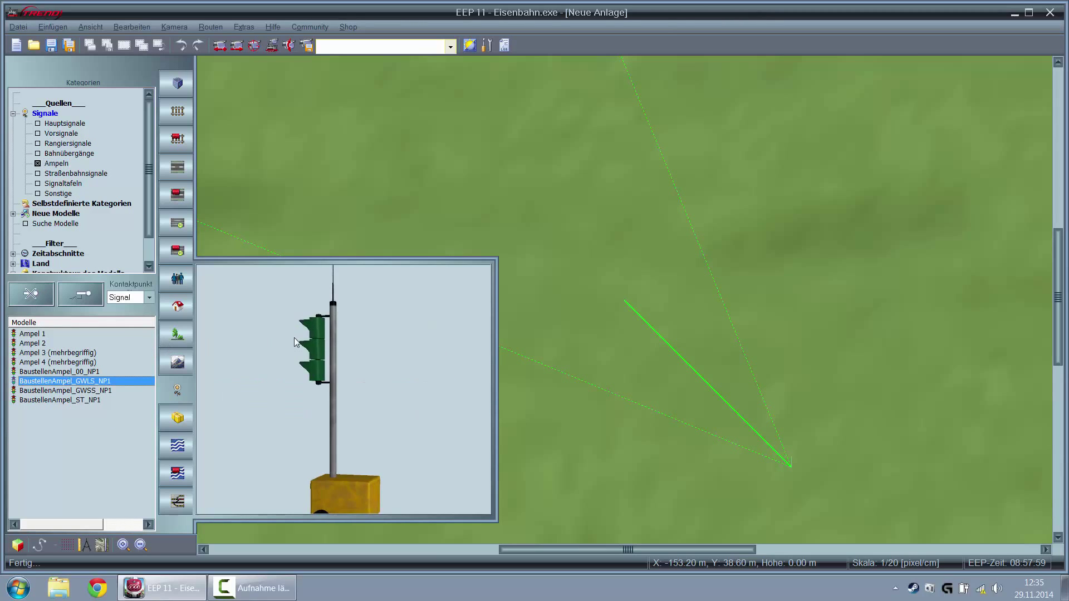
pyautogui.click(56, 164)
# Preview a tram signal in the Straßenbahnsignale category, rotate its model, and deselect the category
pyautogui.click(54, 173)
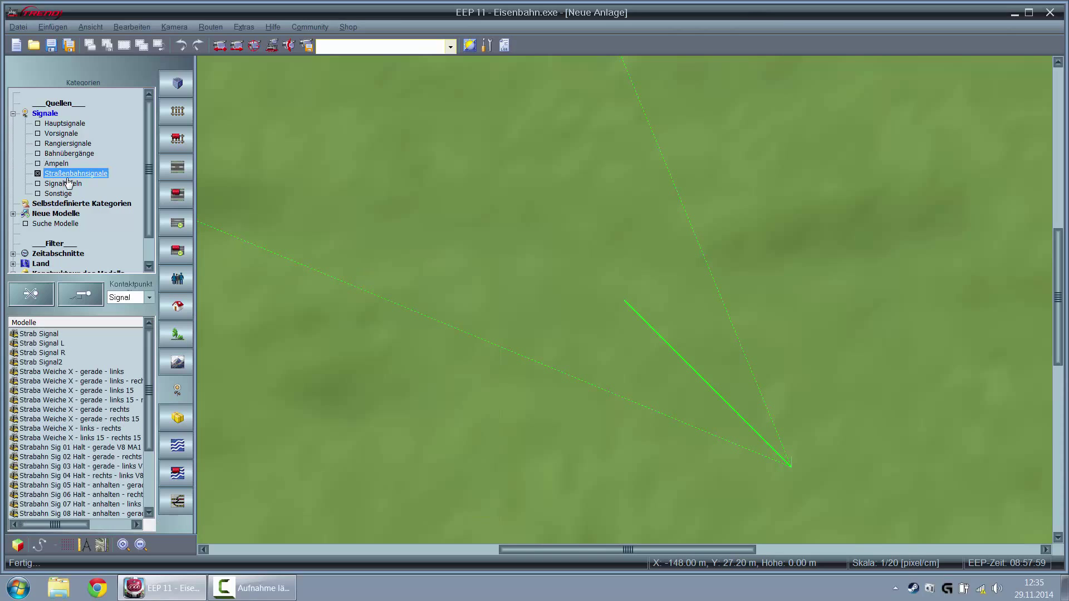
pyautogui.click(64, 395)
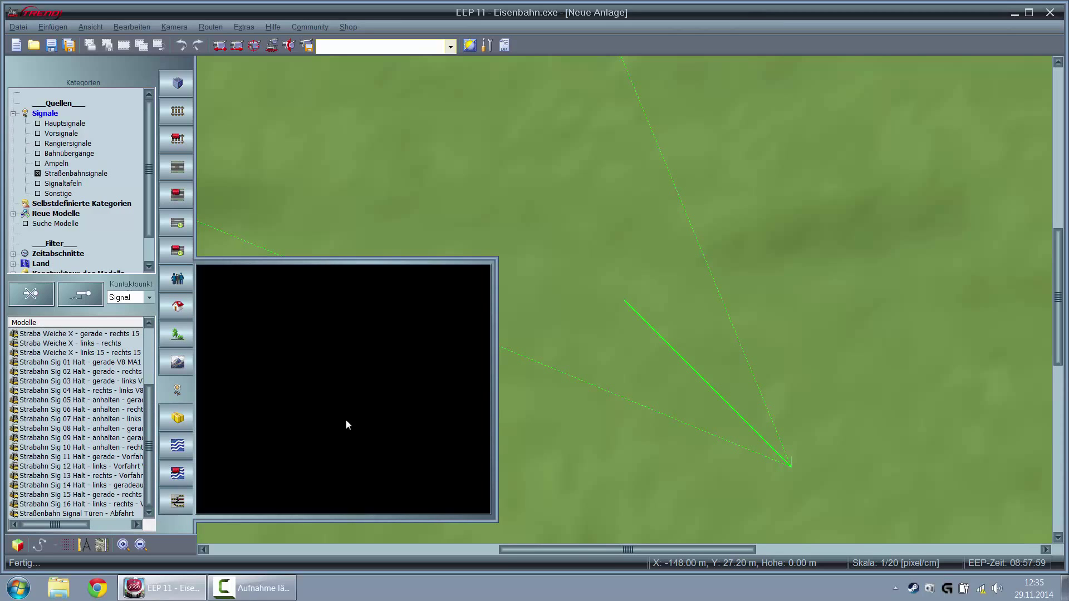
pyautogui.moveTo(332, 398); pyautogui.dragTo(376, 400)
pyautogui.click(56, 173)
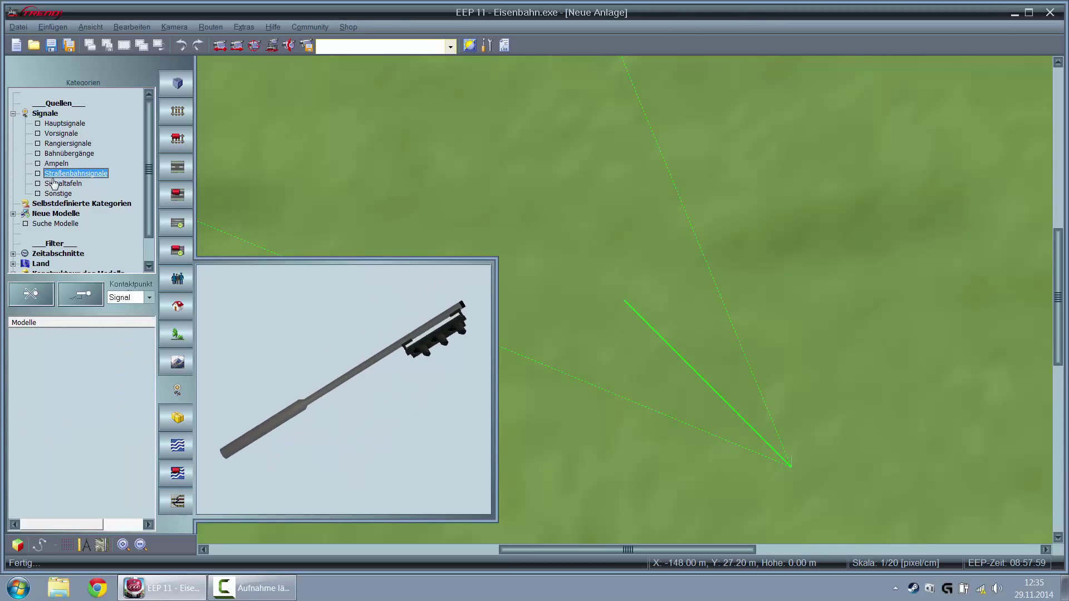
# Preview the signal board HTafel_s_gMetall_Bstg_V7 in the Signaltafeln category, and deselect the category
pyautogui.click(61, 183)
pyautogui.scroll(-5, 58, 436)
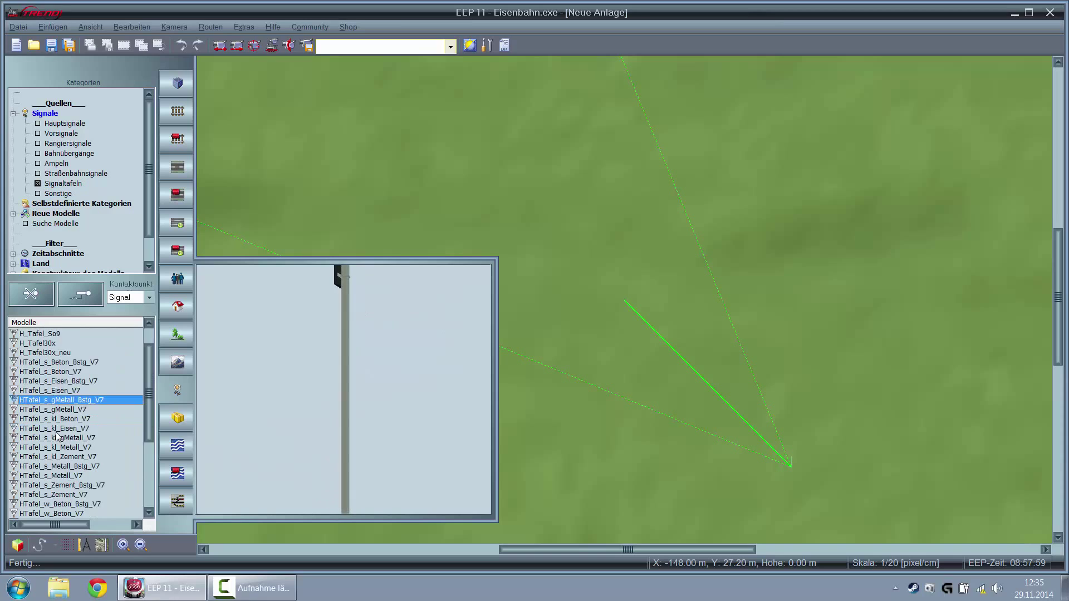
pyautogui.click(60, 184)
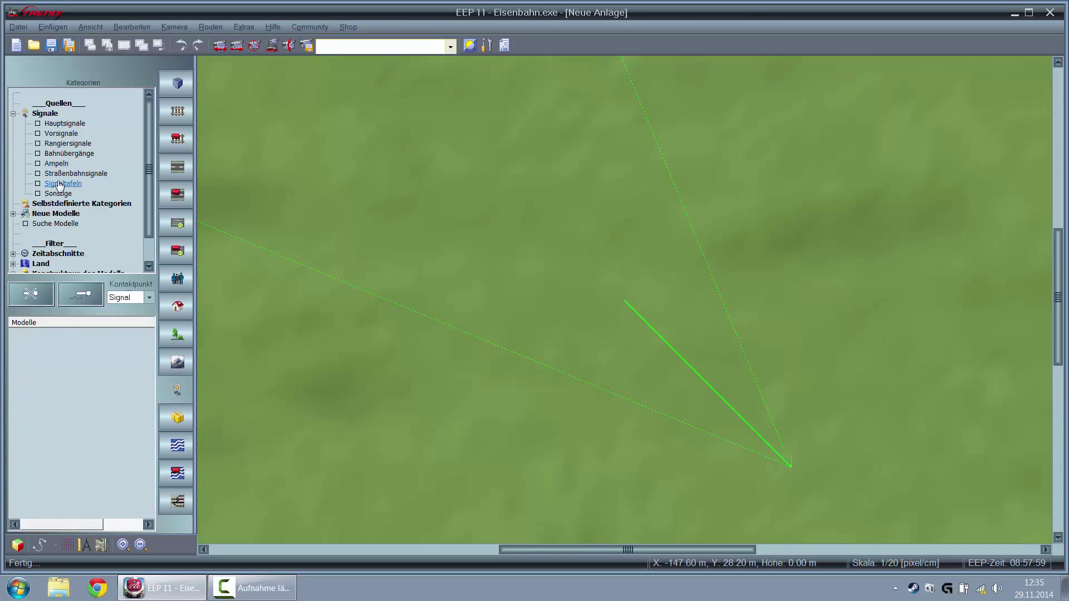
# Preview the Anlagen Startsignal (User) model in the Sonstige category of Signale
pyautogui.click(58, 193)
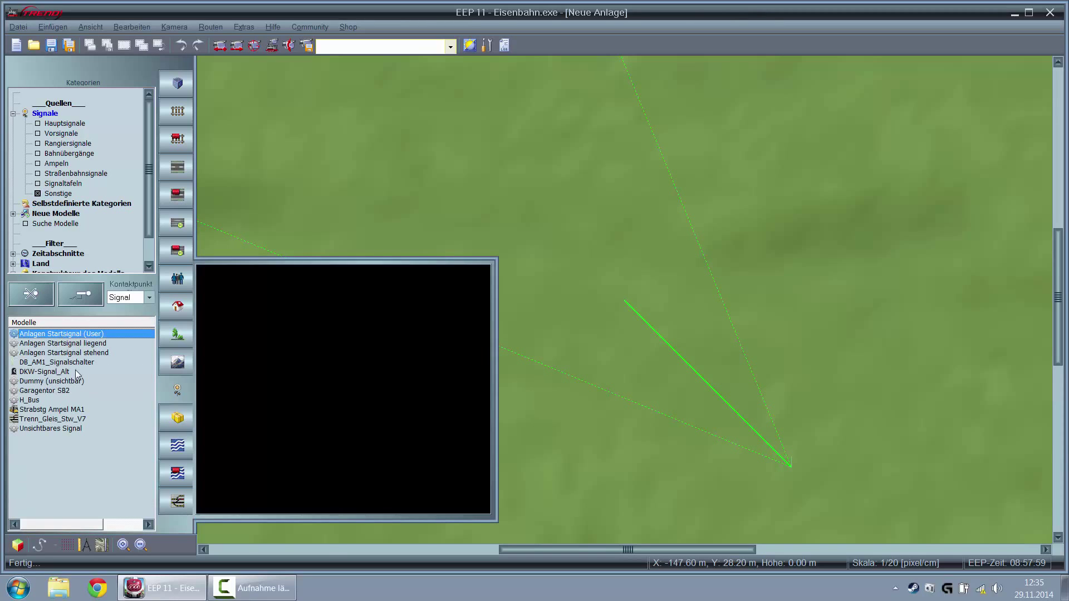
pyautogui.click(75, 372)
pyautogui.click(75, 343)
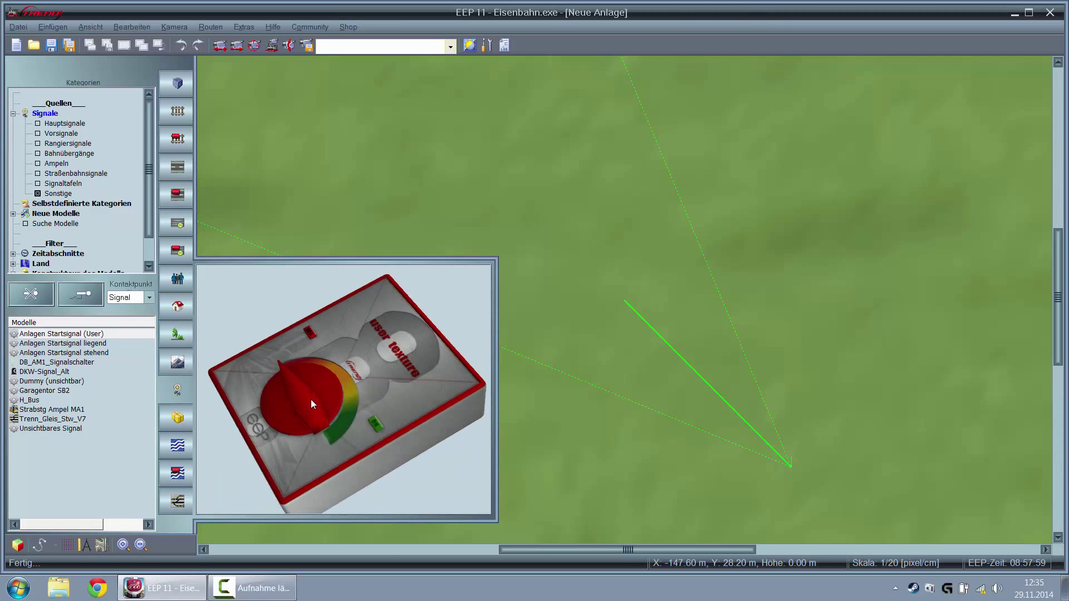
pyautogui.press('Down')
# Preview Dummy (unsichtbar), DKW-Signal_Alt and Strabstg Ampel MA1 among the Sonstige signals
pyautogui.click(59, 382)
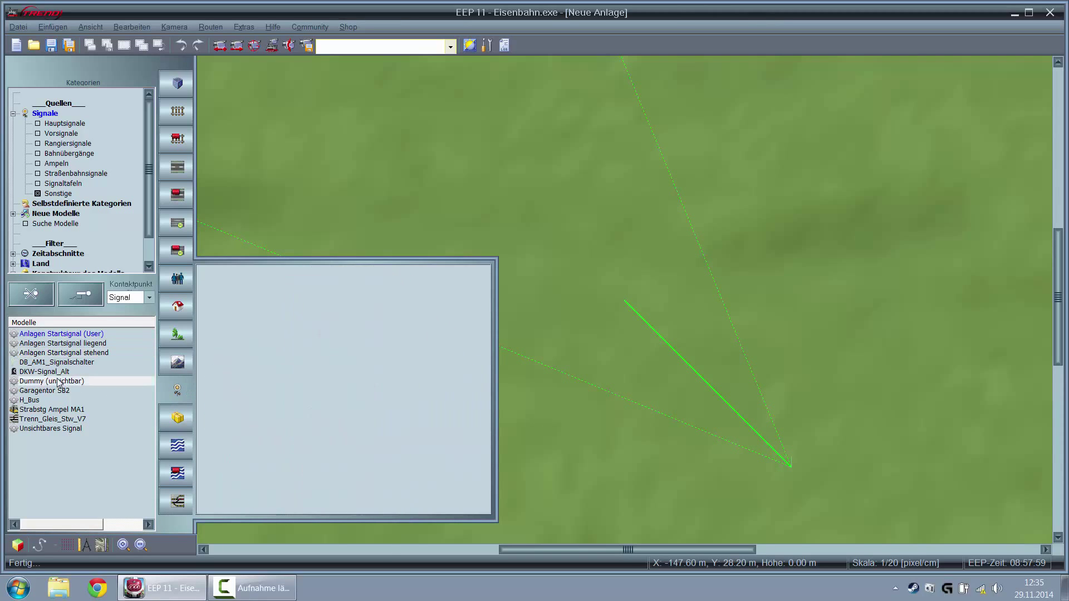
pyautogui.click(63, 372)
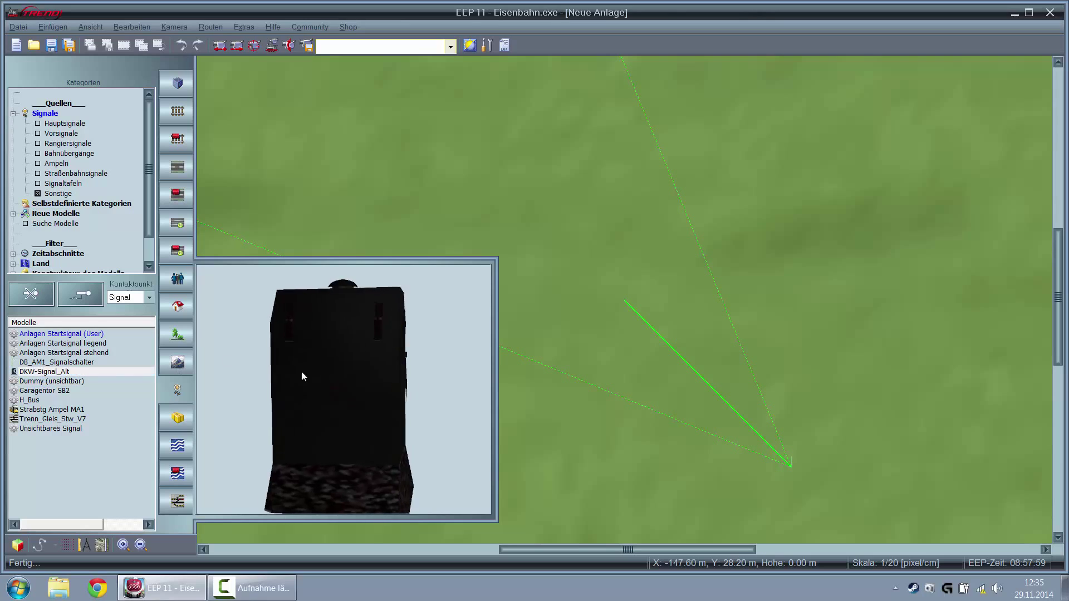
pyautogui.press('Down')
pyautogui.press('Down')
pyautogui.press('Down')
pyautogui.press('Down')
pyautogui.moveTo(283, 379); pyautogui.dragTo(33, 503)
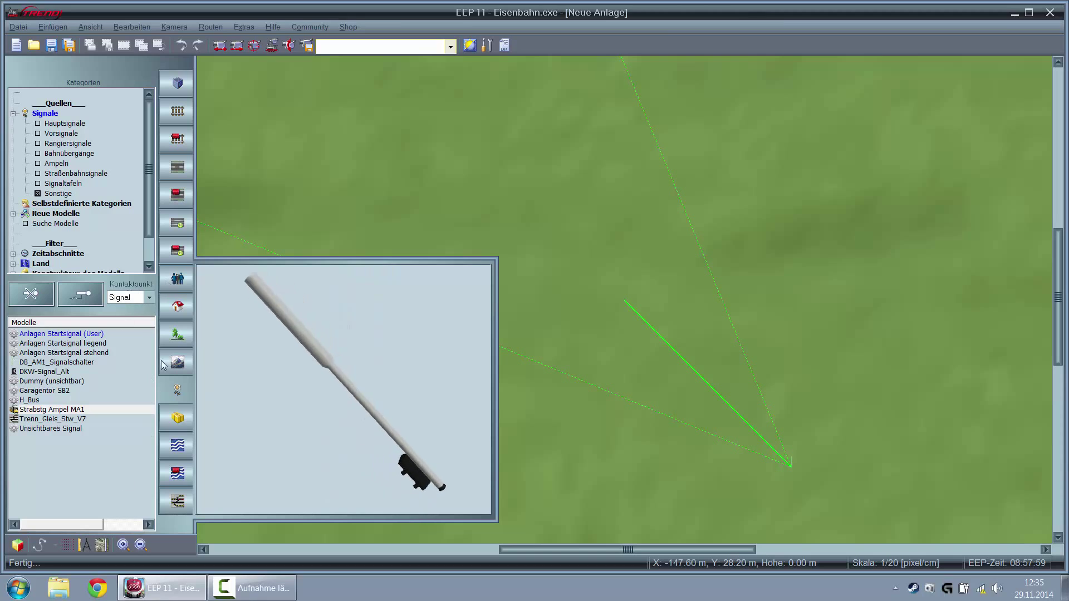
# List the Güter models and preview the goods one after another, down to SB1_Rohr_Euro-3
pyautogui.click(179, 422)
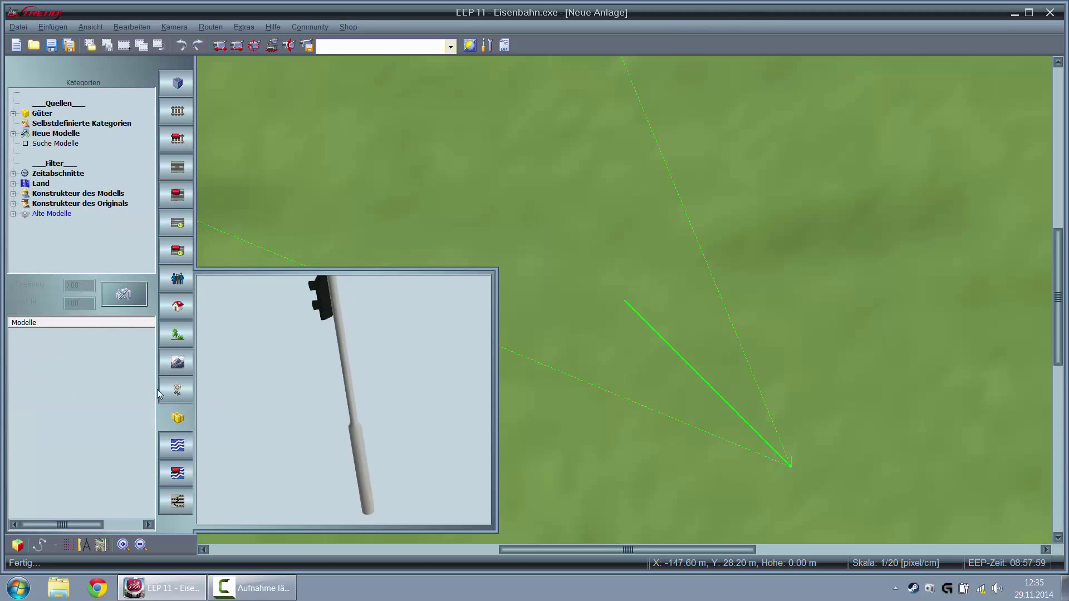
pyautogui.click(13, 113)
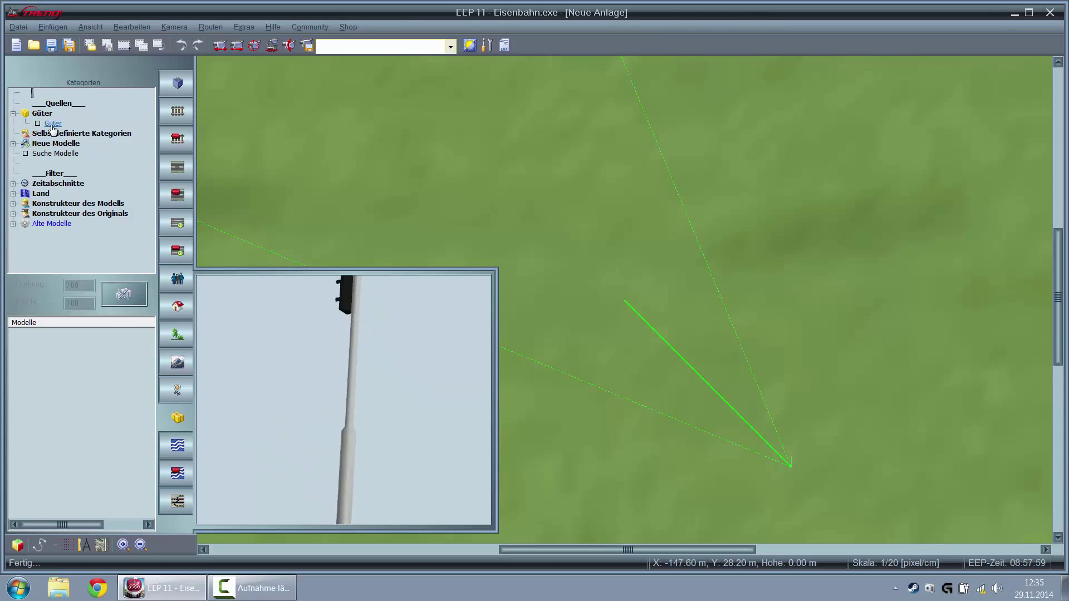
pyautogui.click(37, 123)
pyautogui.click(59, 428)
pyautogui.click(76, 363)
pyautogui.press('Down')
pyautogui.press('Down')
pyautogui.press('Down')
pyautogui.press('Down')
pyautogui.press('Down')
pyautogui.press('Down')
pyautogui.press('Down')
pyautogui.press('Down')
pyautogui.press('Down')
pyautogui.press('Down')
pyautogui.press('Down')
pyautogui.press('Down')
pyautogui.press('Down')
pyautogui.press('Down')
pyautogui.press('Down')
pyautogui.press('Down')
pyautogui.press('Down')
pyautogui.press('Down')
pyautogui.press('Down')
pyautogui.press('Down')
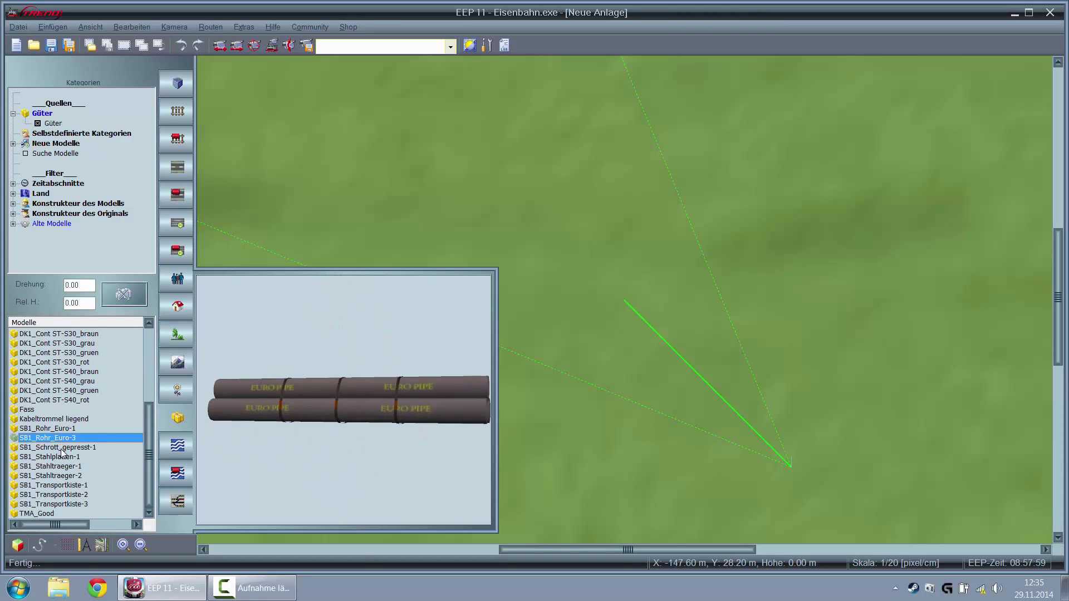
# Preview the steel girder SB1_Stahltraeger-2, and deselect and collapse the Güter category
pyautogui.click(52, 477)
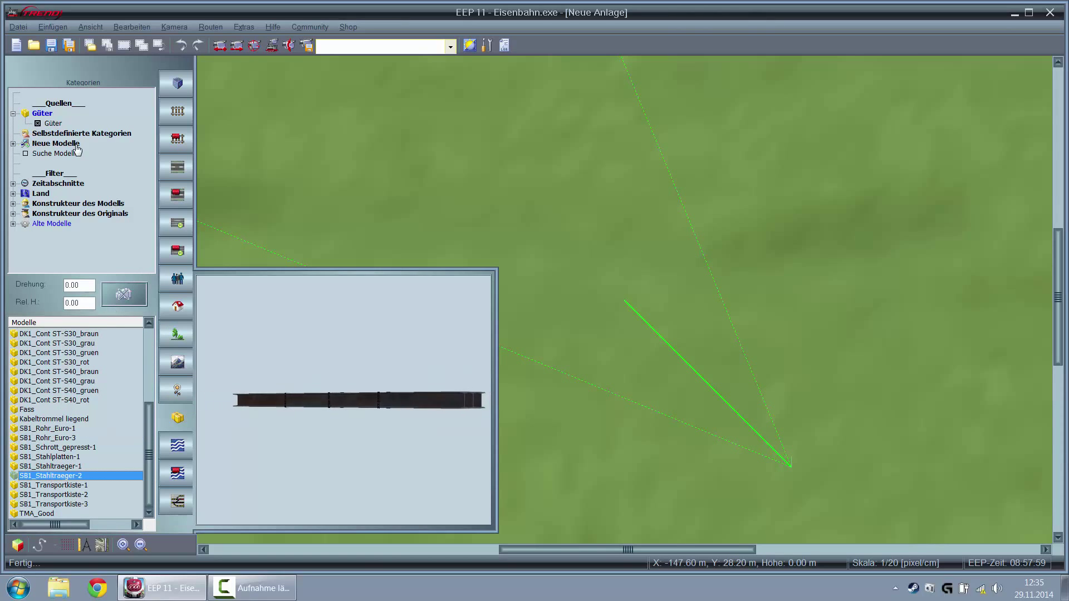
pyautogui.click(38, 123)
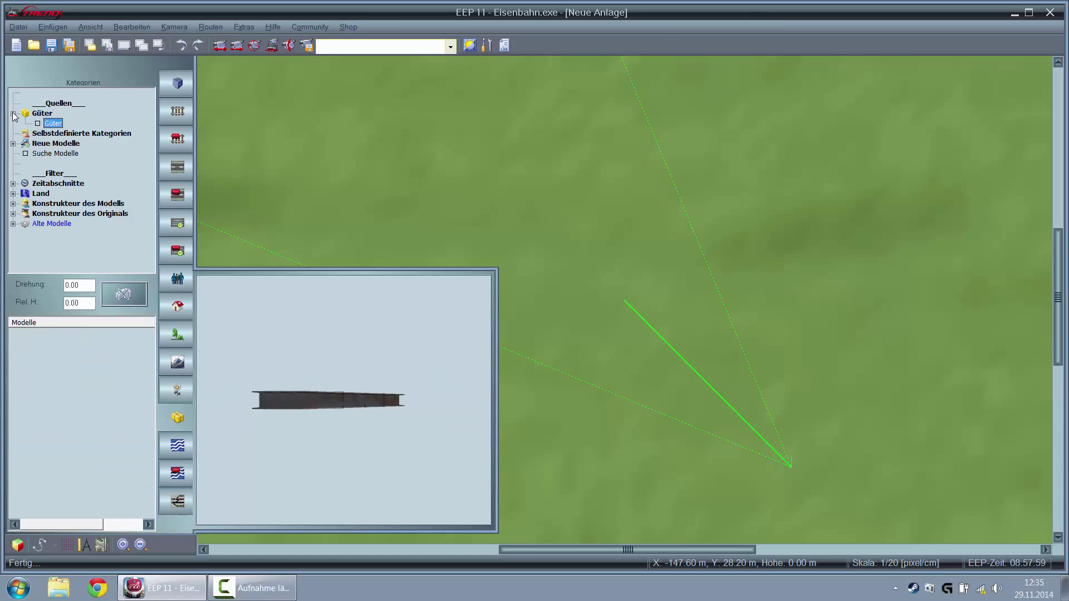
pyautogui.click(13, 113)
# Browse the style groups for Sonstige Splines, including Hecken, Mauern und Zäune and Wasser, without choosing a style
pyautogui.click(171, 447)
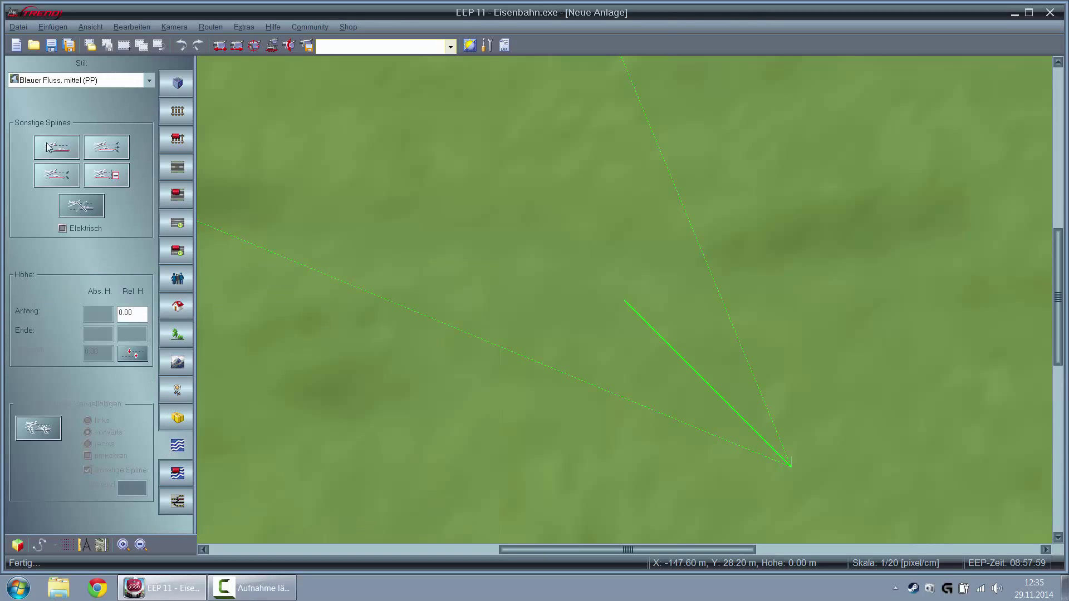
pyautogui.click(149, 80)
pyautogui.scroll(4, 147, 176)
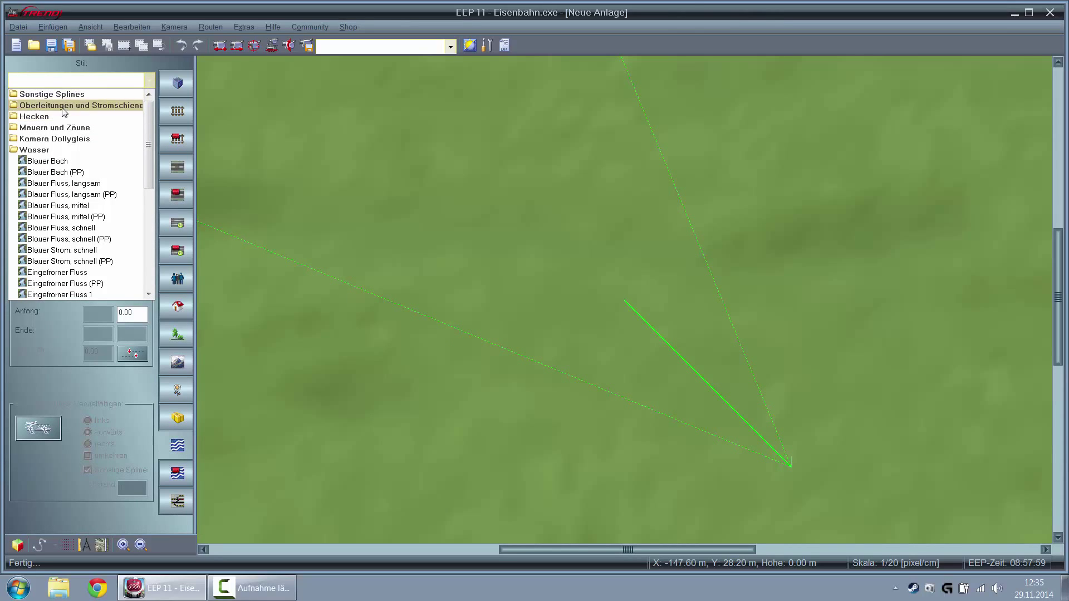
pyautogui.scroll(-1, 55, 114)
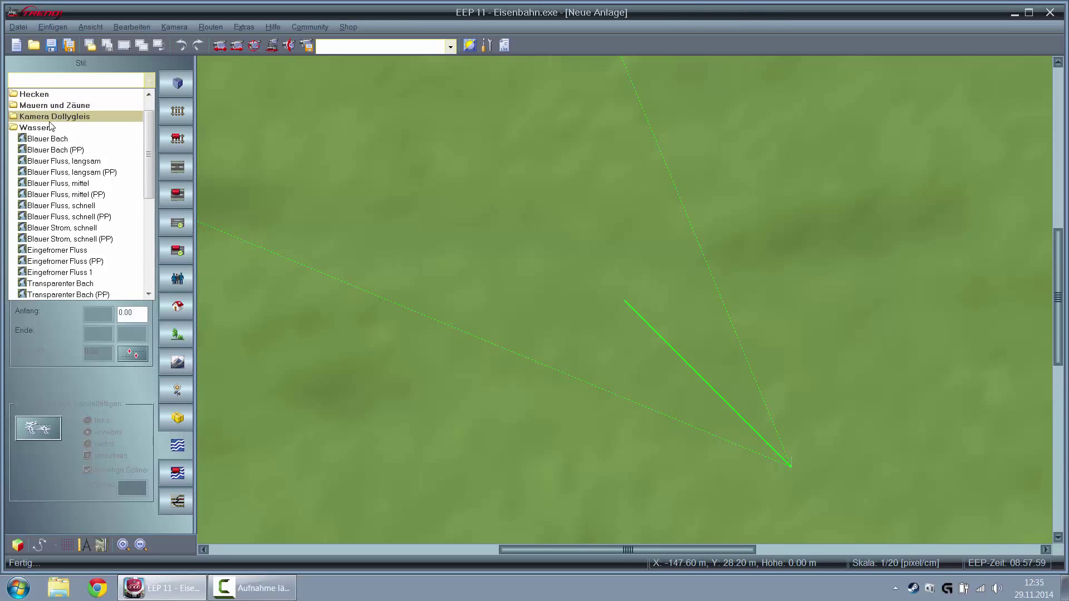
pyautogui.click(371, 152)
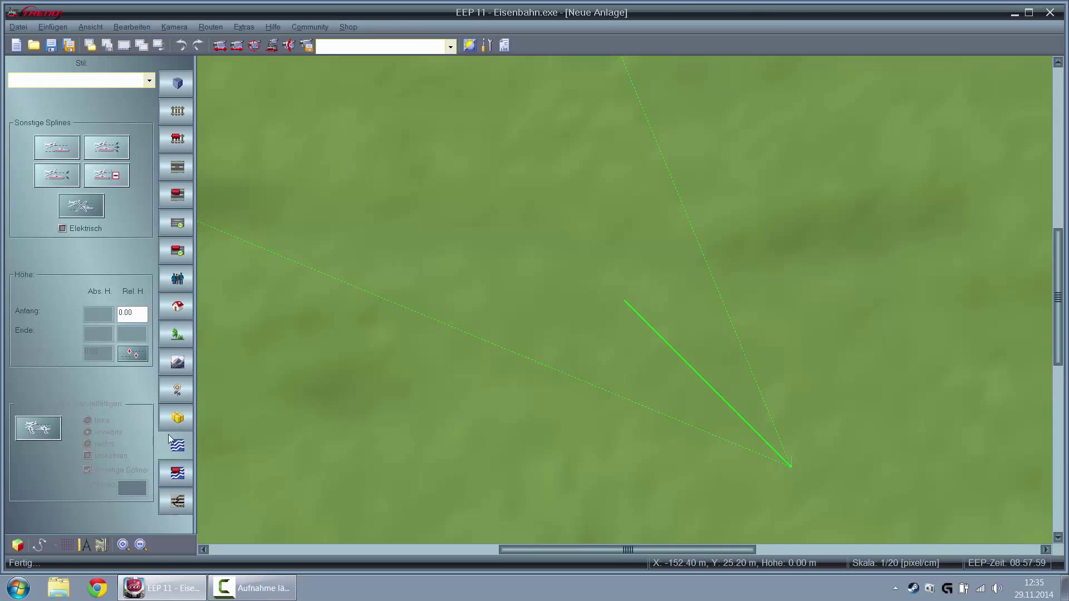
# Show the Sonstige Objekte model categories and the Steuerstrecken insertion tools
pyautogui.click(184, 470)
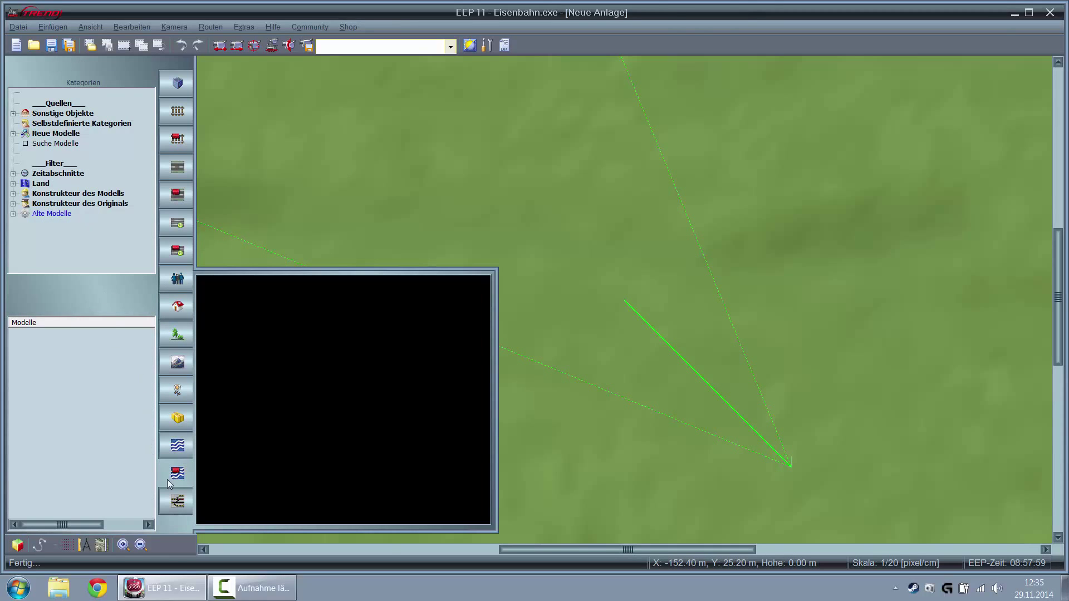
pyautogui.click(174, 501)
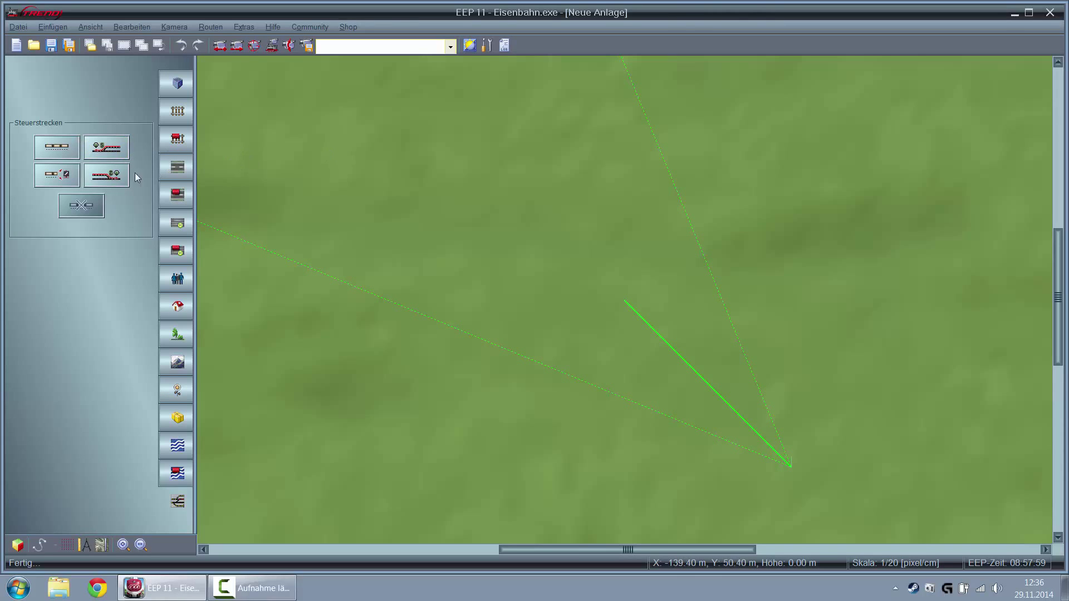
# Choose the track style IV7 Beton neu Schot ohne LZB LW1 from the Gleise group
pyautogui.click(179, 112)
pyautogui.click(105, 83)
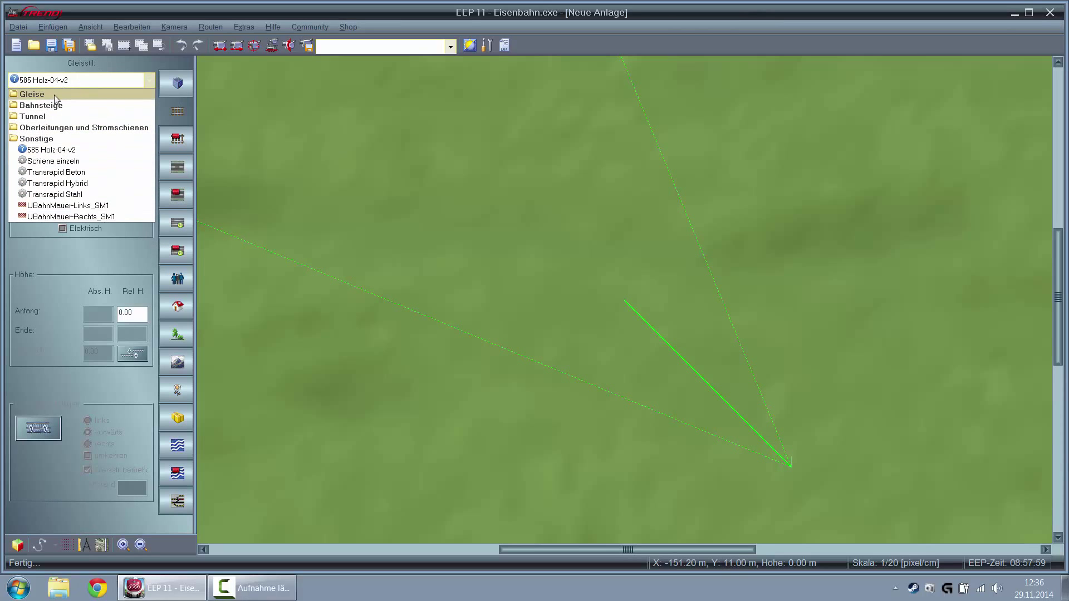
pyautogui.click(55, 95)
pyautogui.click(61, 149)
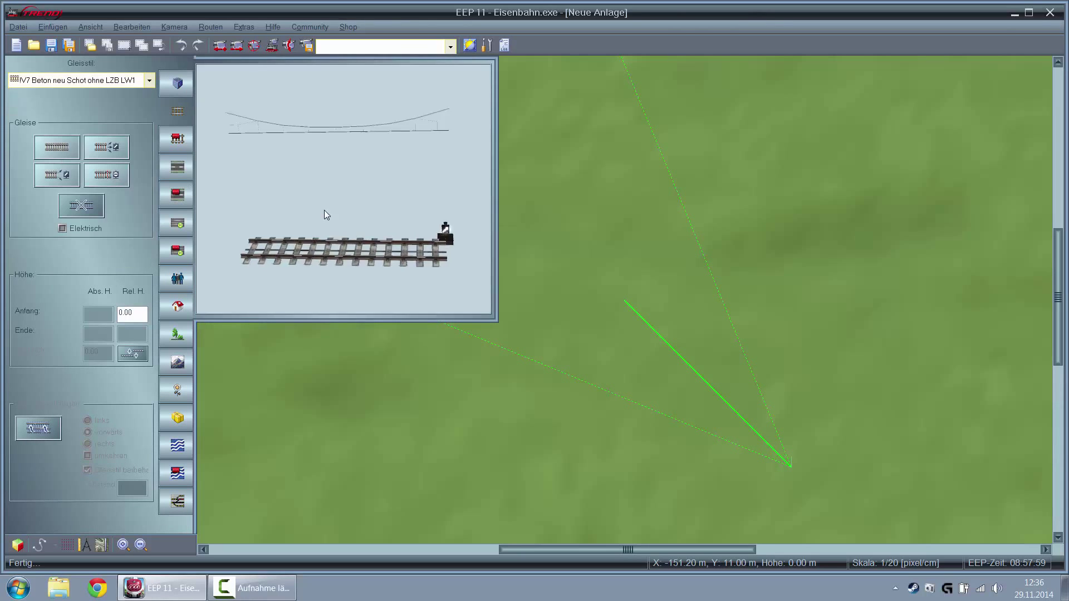
# Place a straight track segment on the plan and set its absolute start and end heights to 0
pyautogui.click(57, 147)
pyautogui.click(362, 236)
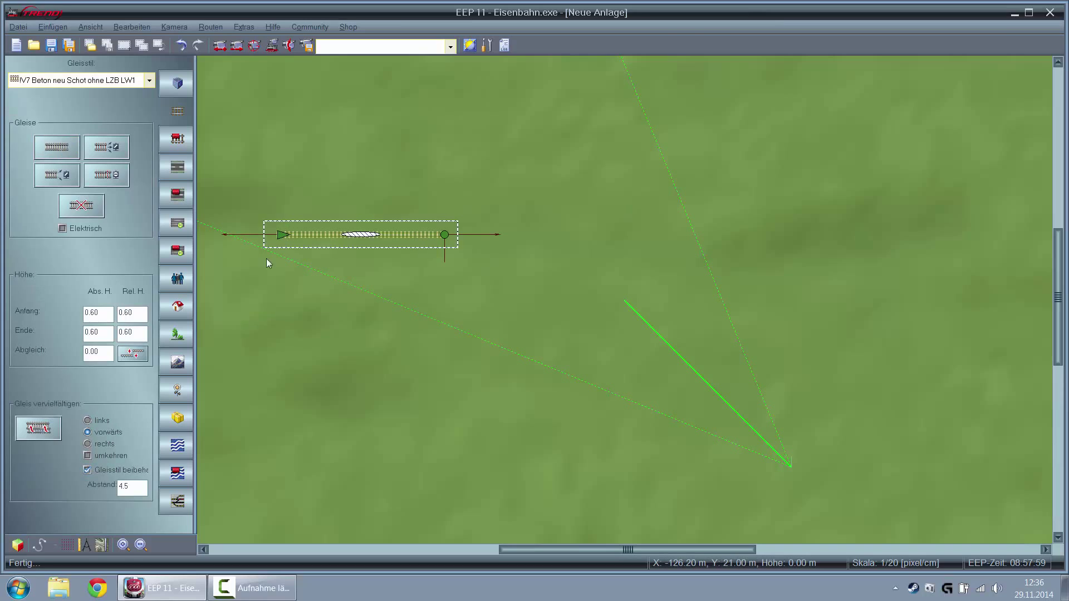
pyautogui.doubleClick(107, 309)
pyautogui.write('0')
pyautogui.press('Return')
pyautogui.doubleClick(104, 331)
pyautogui.write('0')
pyautogui.click(466, 321)
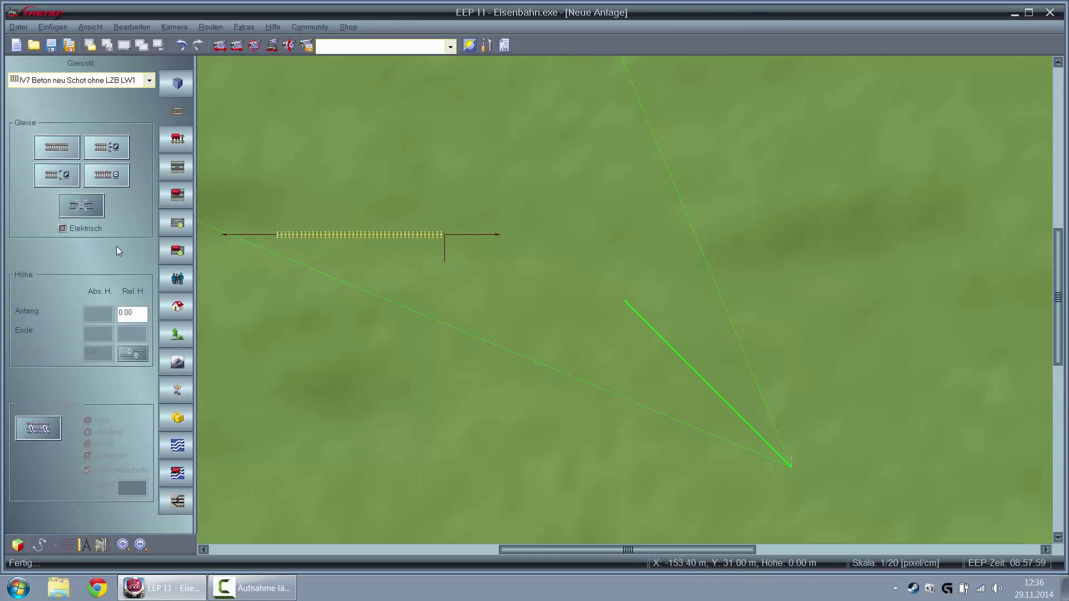
# Duplicate the track segment forwards three times, keeping its track style, and view the last copy's properties
pyautogui.click(342, 240)
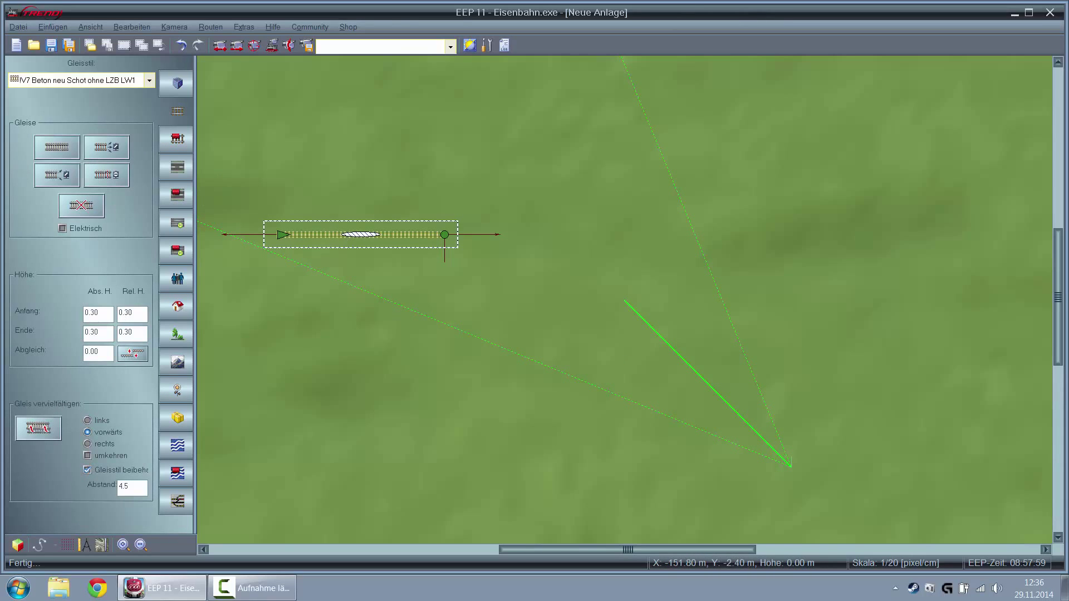
pyautogui.click(38, 428)
pyautogui.click(38, 428)
pyautogui.click(37, 428)
pyautogui.rightClick(489, 310)
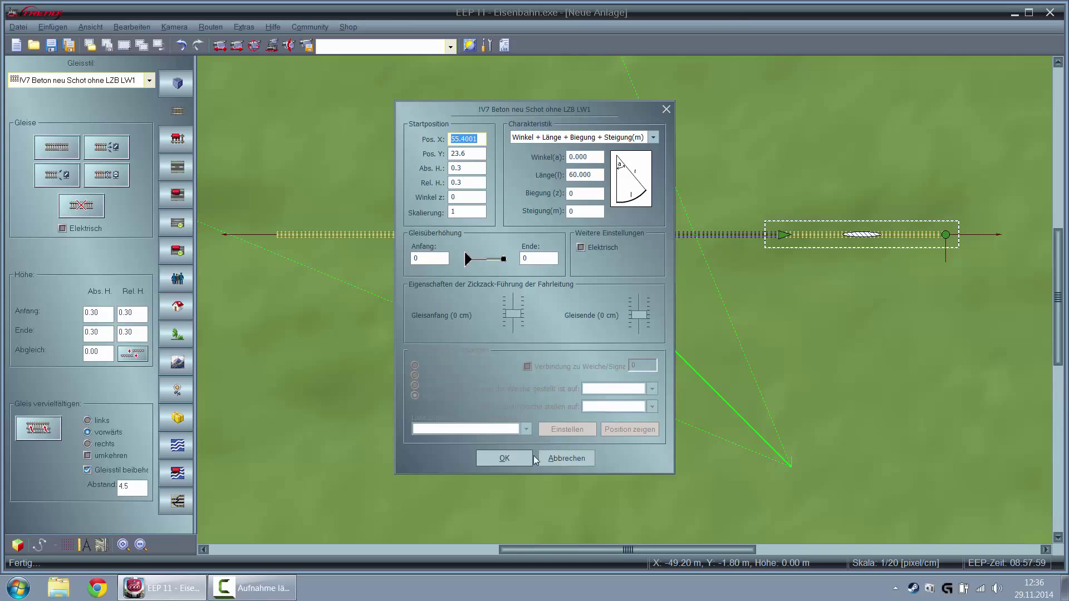
pyautogui.click(480, 458)
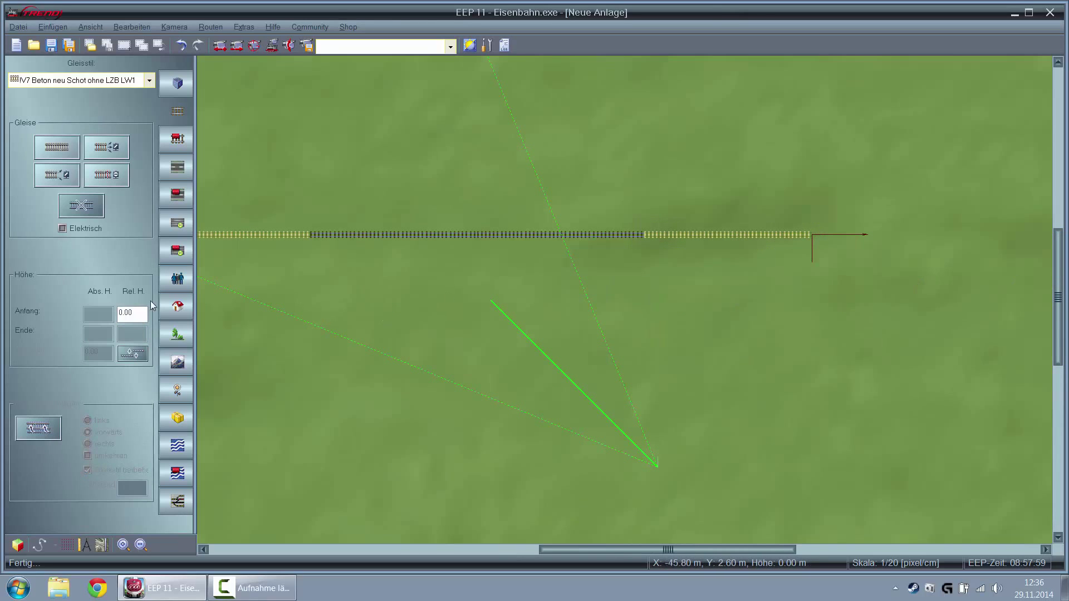
# Place a Steuerstrecken start marker near the beginning of the track and a destination marker near its far end
pyautogui.click(177, 501)
pyautogui.click(115, 155)
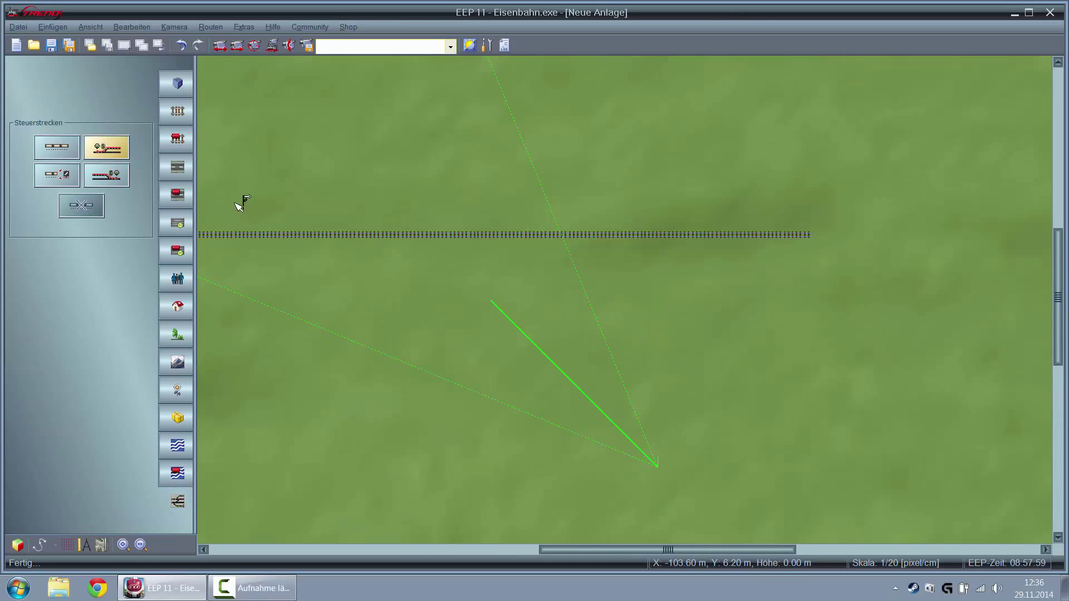
pyautogui.click(216, 232)
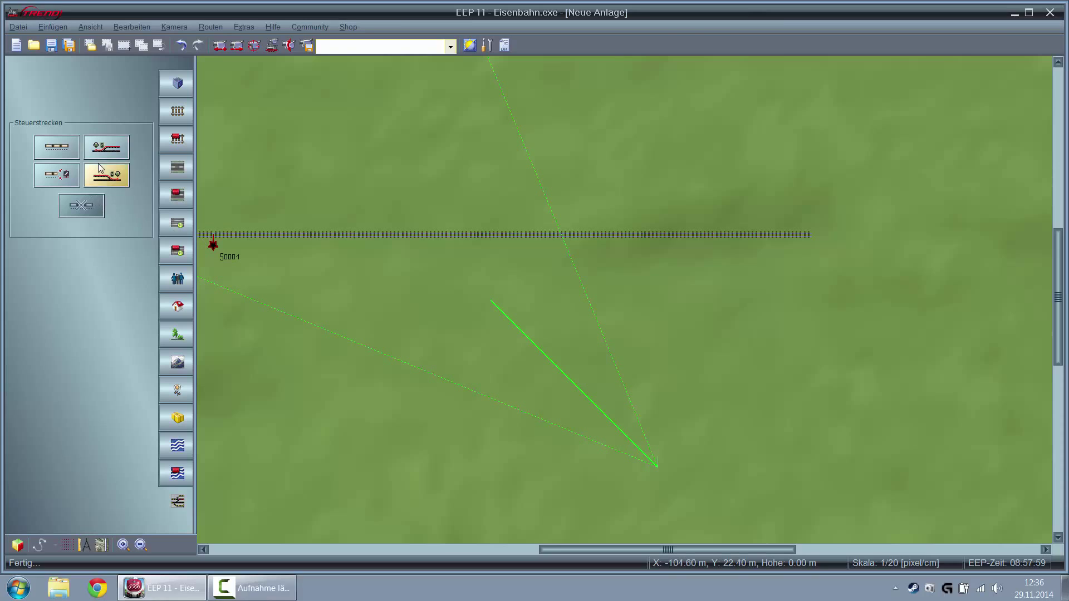
pyautogui.click(106, 147)
pyautogui.click(751, 234)
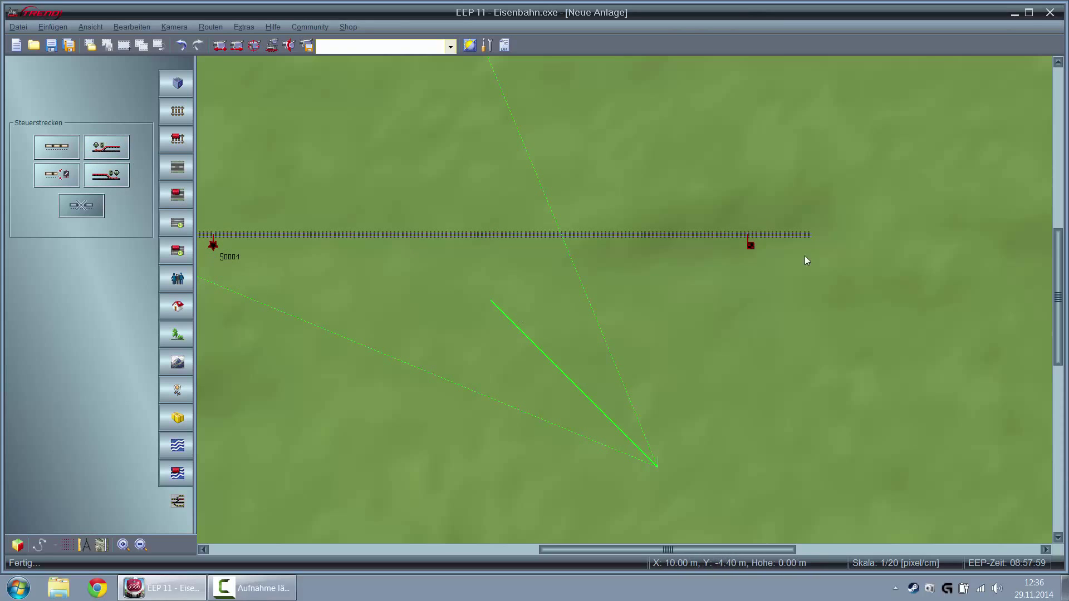
# Link the start marker to the destination marker to form a route along the track, and deselect it
pyautogui.click(212, 243)
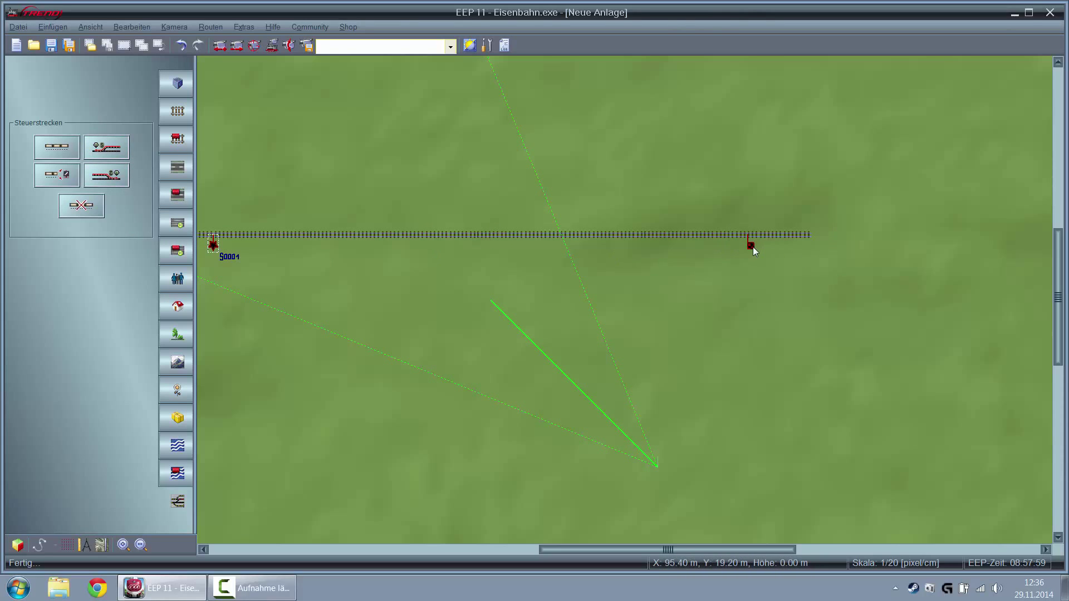
pyautogui.click(750, 245)
pyautogui.click(649, 335)
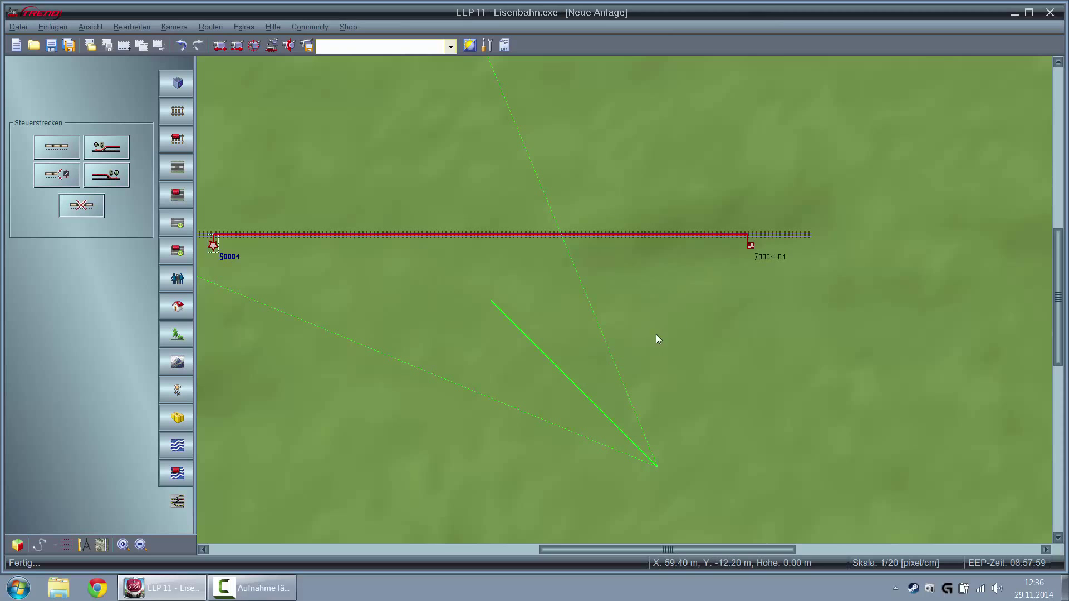
pyautogui.press('Left')
pyautogui.press('Left')
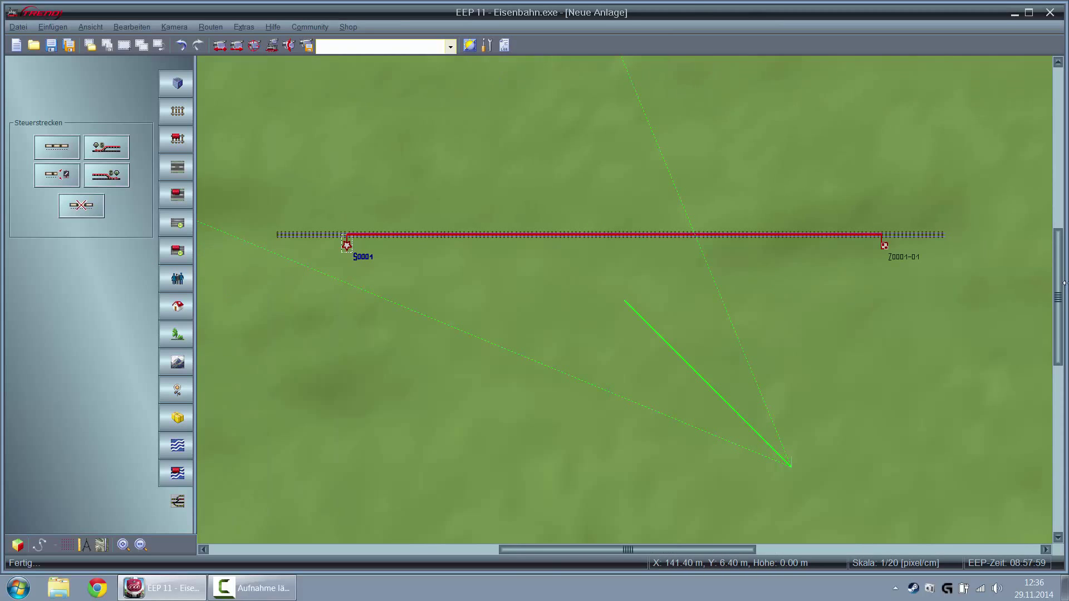
pyautogui.press('Right')
pyautogui.press('Left')
pyautogui.click(947, 320)
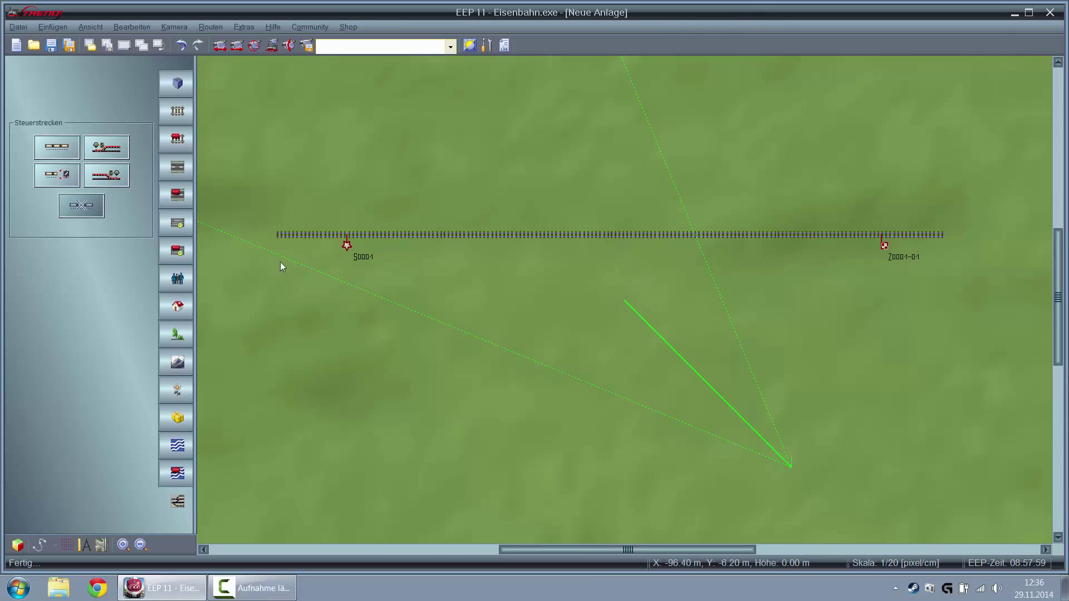
# Show the general layout page and try twice to launch the Eigenschaften-Explorer, dismissing its notice each time
pyautogui.click(181, 93)
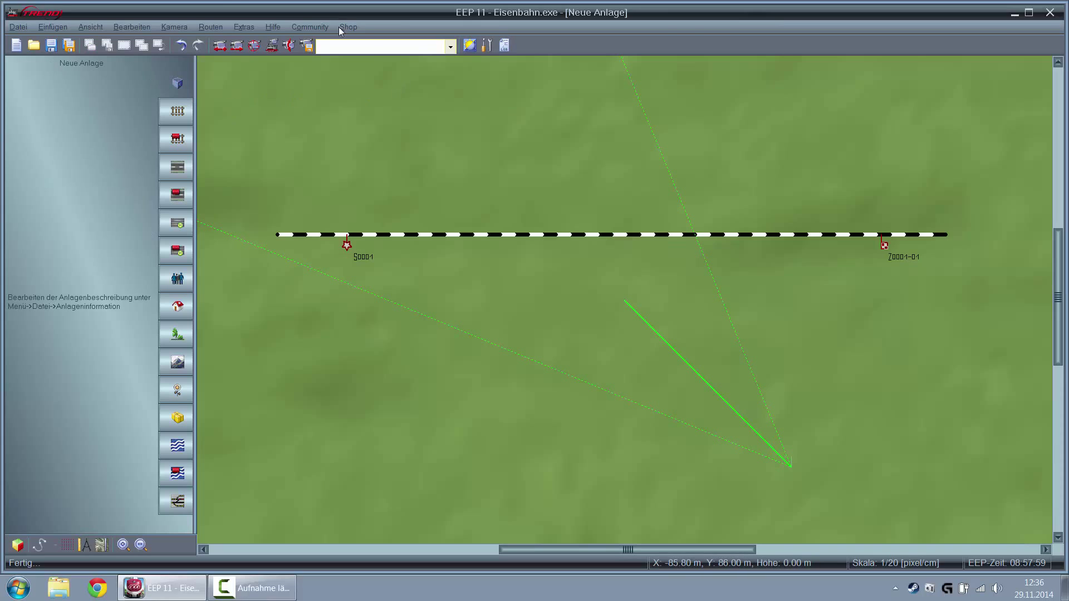
pyautogui.click(244, 26)
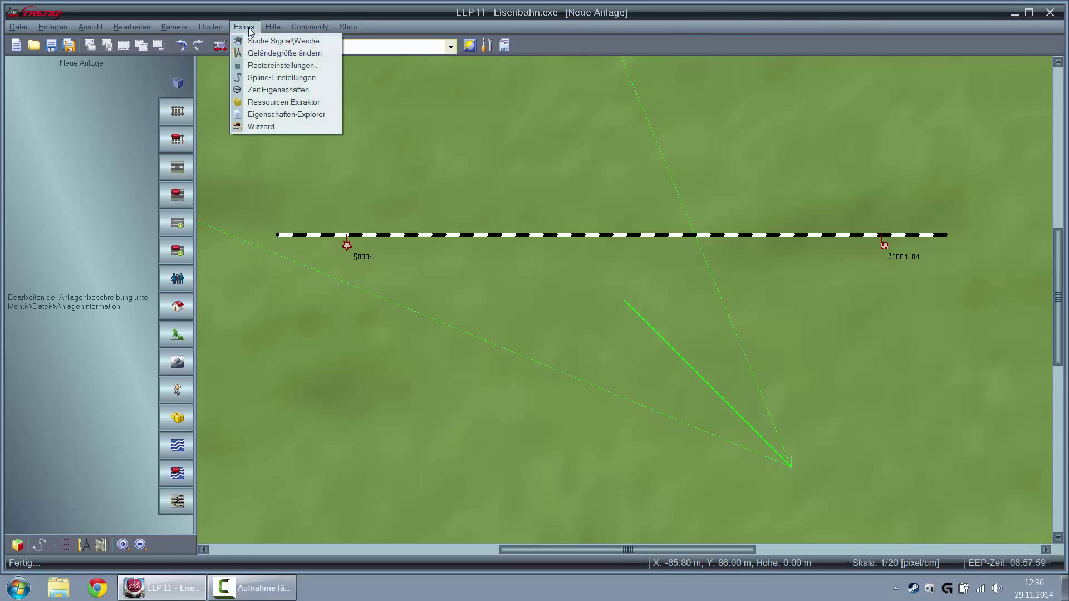
pyautogui.click(267, 117)
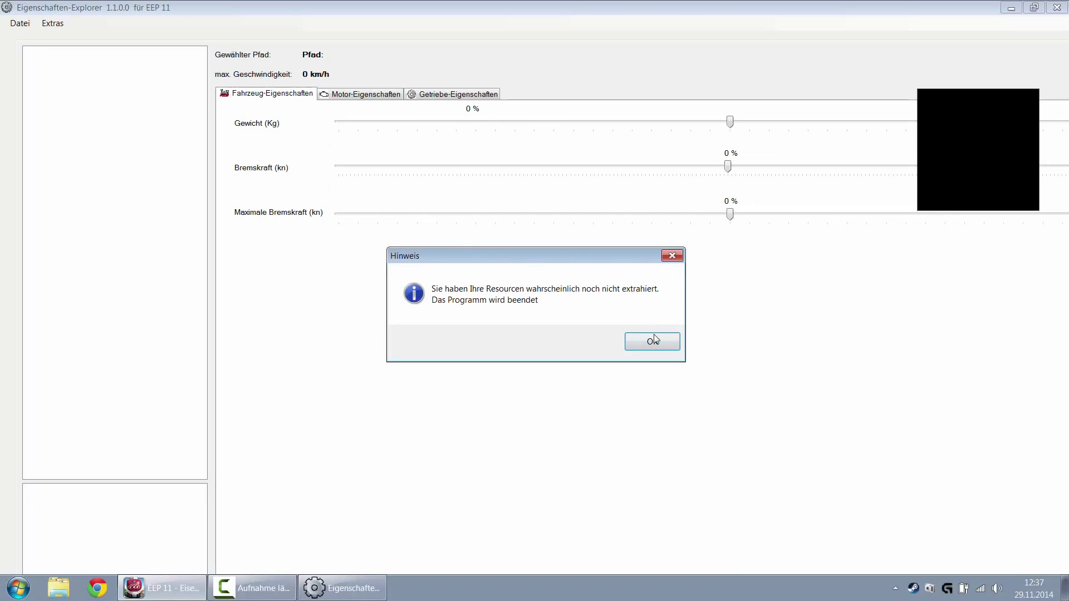
pyautogui.click(652, 342)
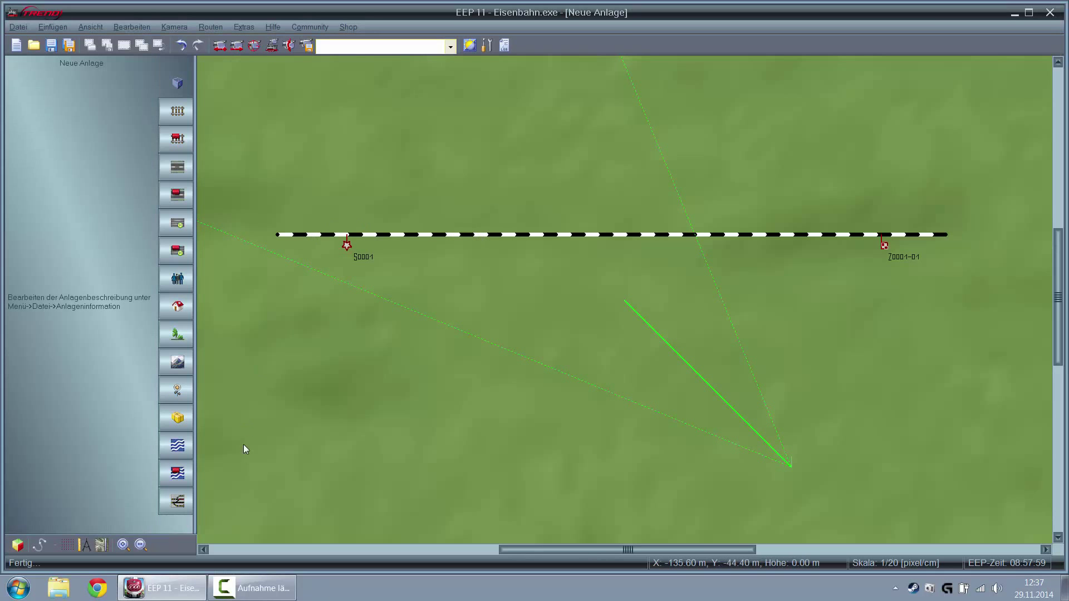
pyautogui.click(244, 27)
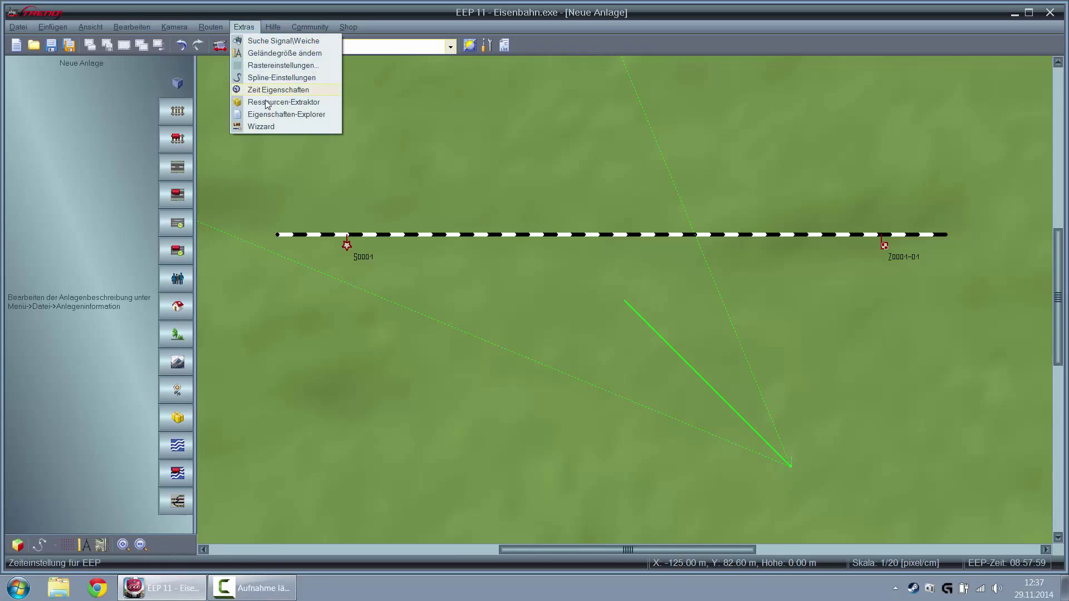
pyautogui.click(269, 115)
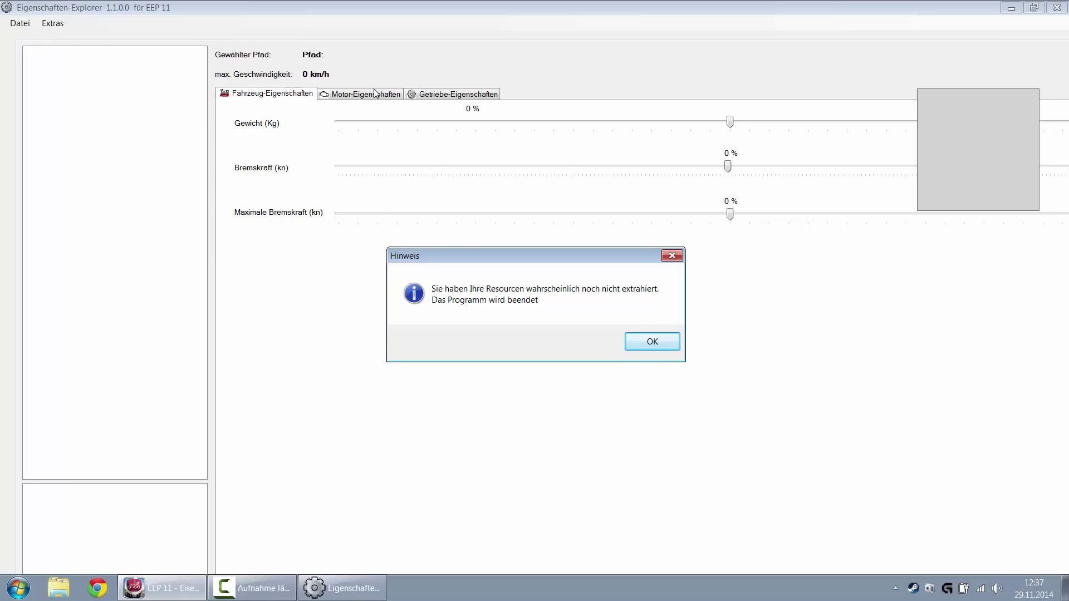
pyautogui.click(650, 341)
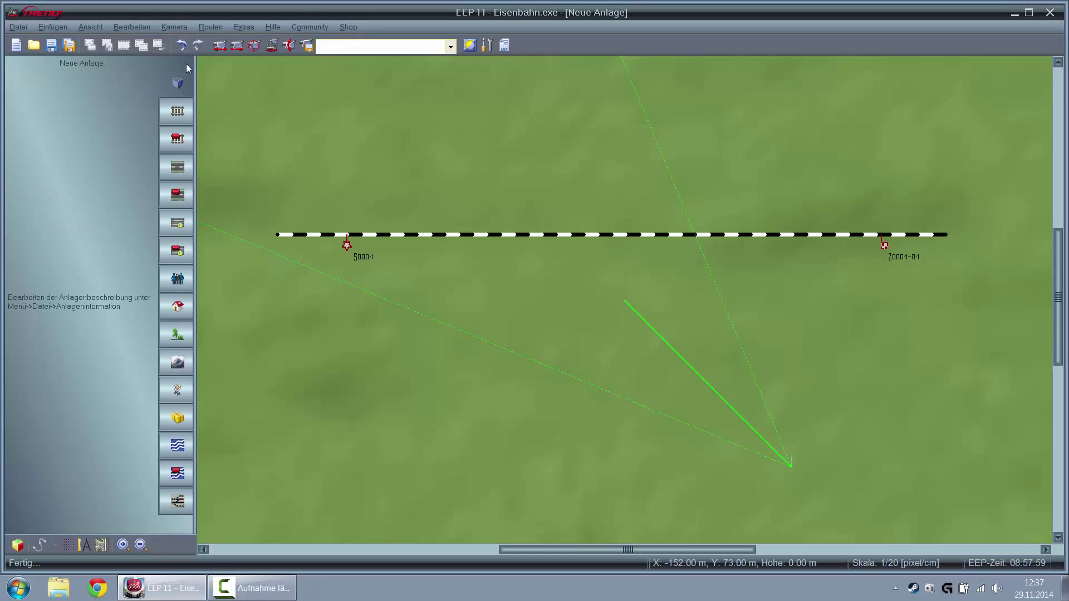
pyautogui.click(244, 27)
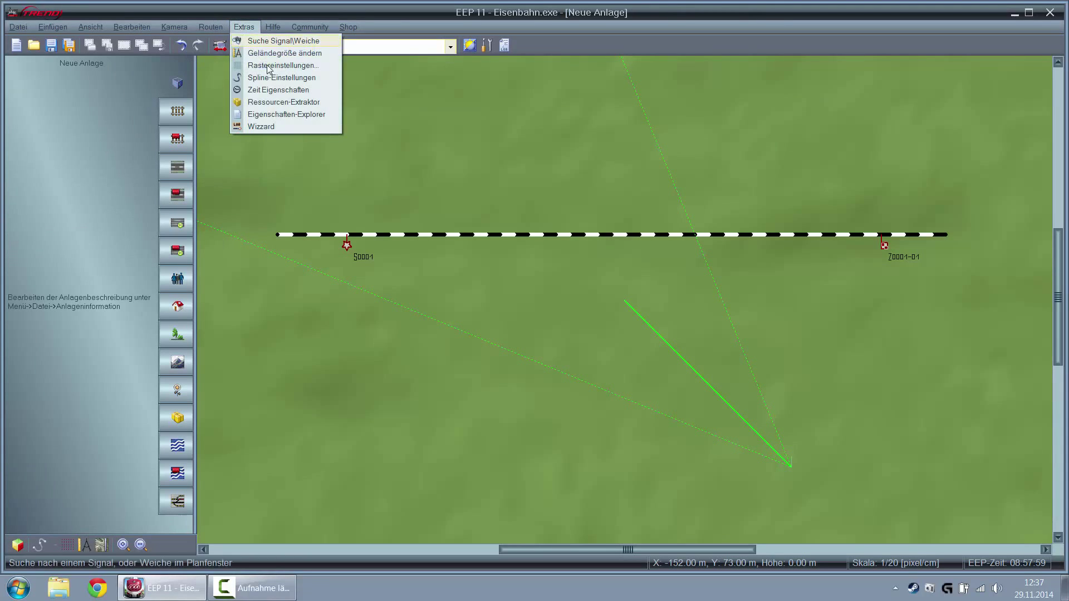
pyautogui.click(277, 127)
pyautogui.click(251, 27)
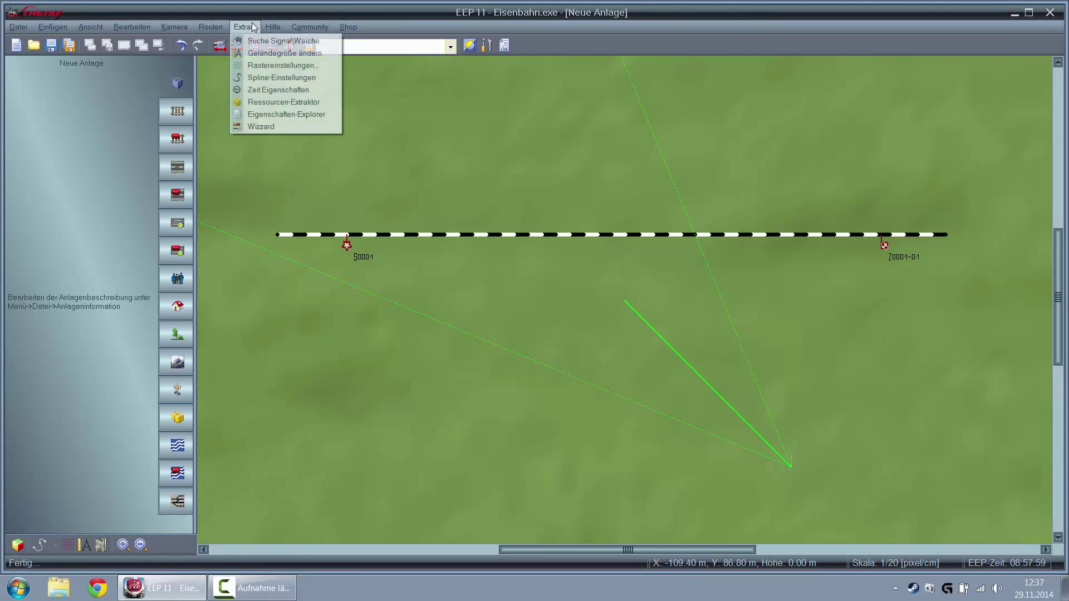
pyautogui.moveTo(270, 32)
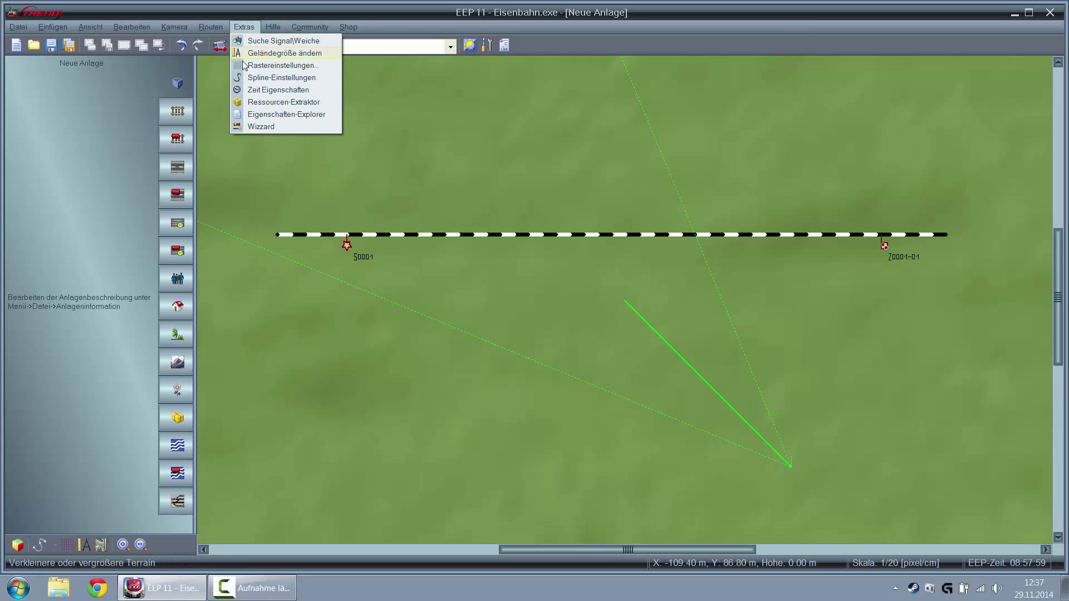
pyautogui.moveTo(192, 28)
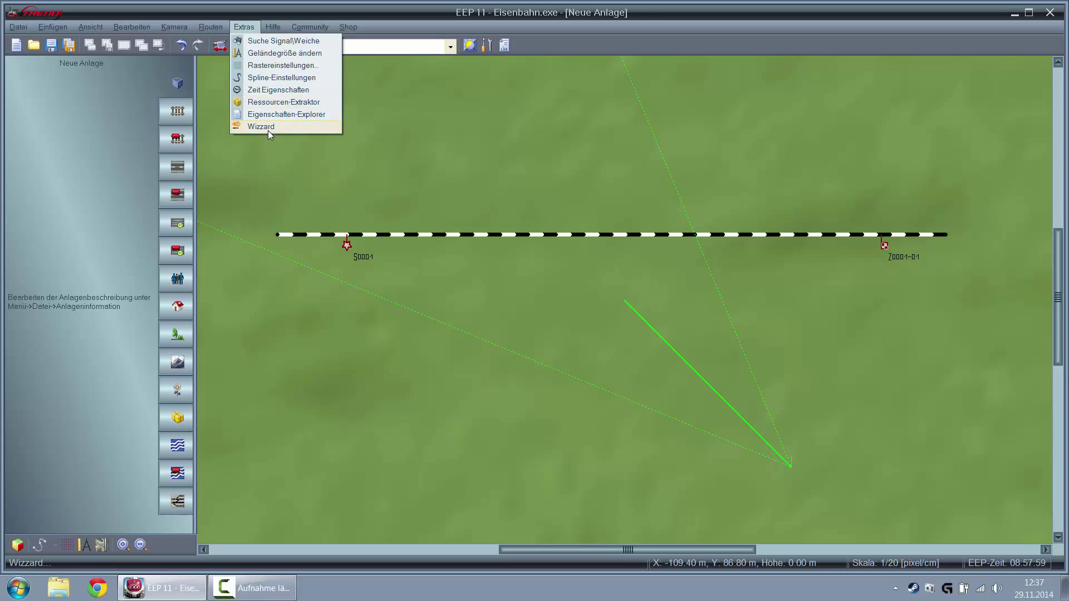
pyautogui.click(225, 248)
# Paint a patch of Schotter A bis 100RP_0 on the terrain in the 3D surface design mode, and return to the plan view
pyautogui.click(17, 545)
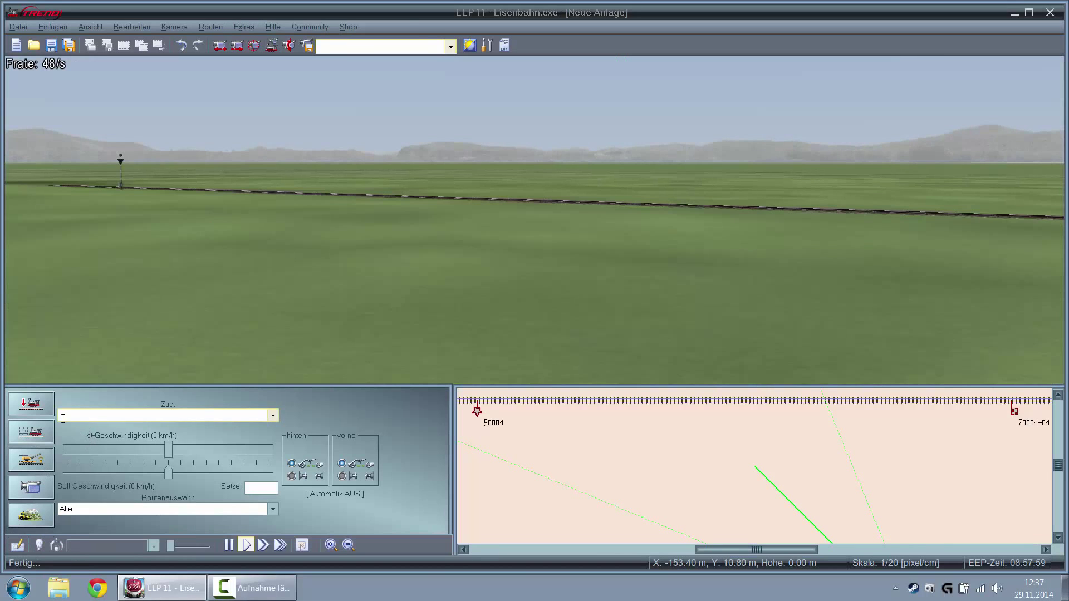
pyautogui.click(27, 516)
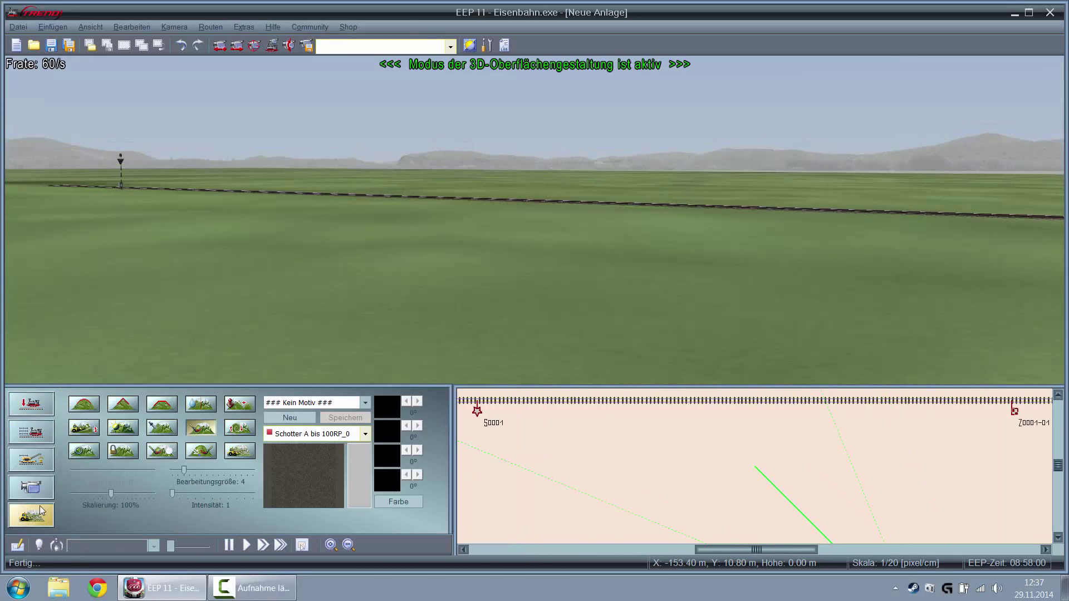
pyautogui.scroll(-6, 386, 232)
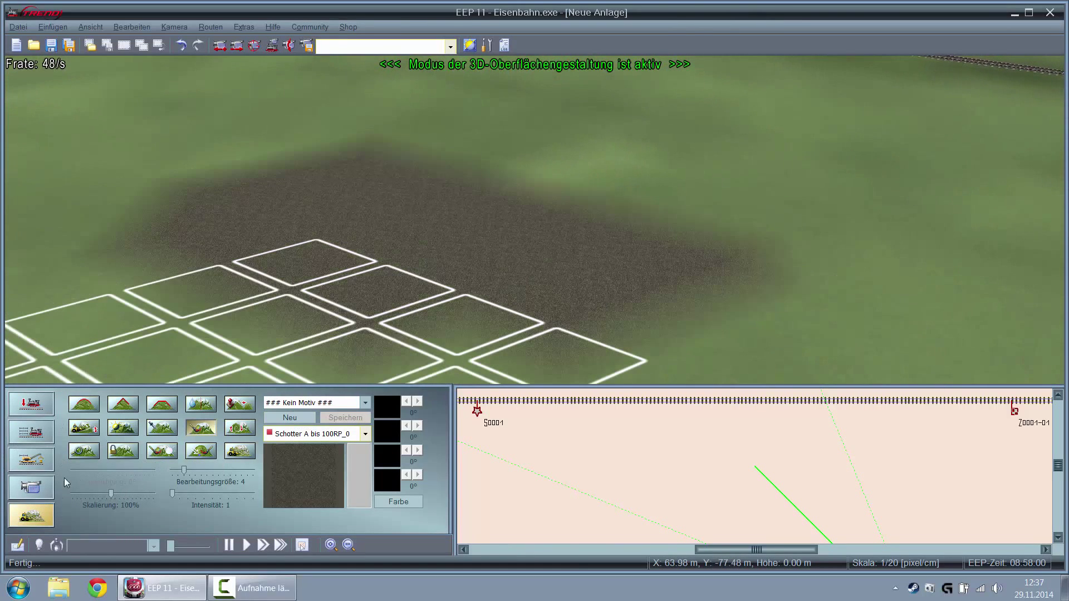
pyautogui.moveTo(111, 495)
pyautogui.mouseDown()
pyautogui.moveTo(141, 493)
pyautogui.moveTo(97, 495)
pyautogui.mouseUp()
pyautogui.click(16, 545)
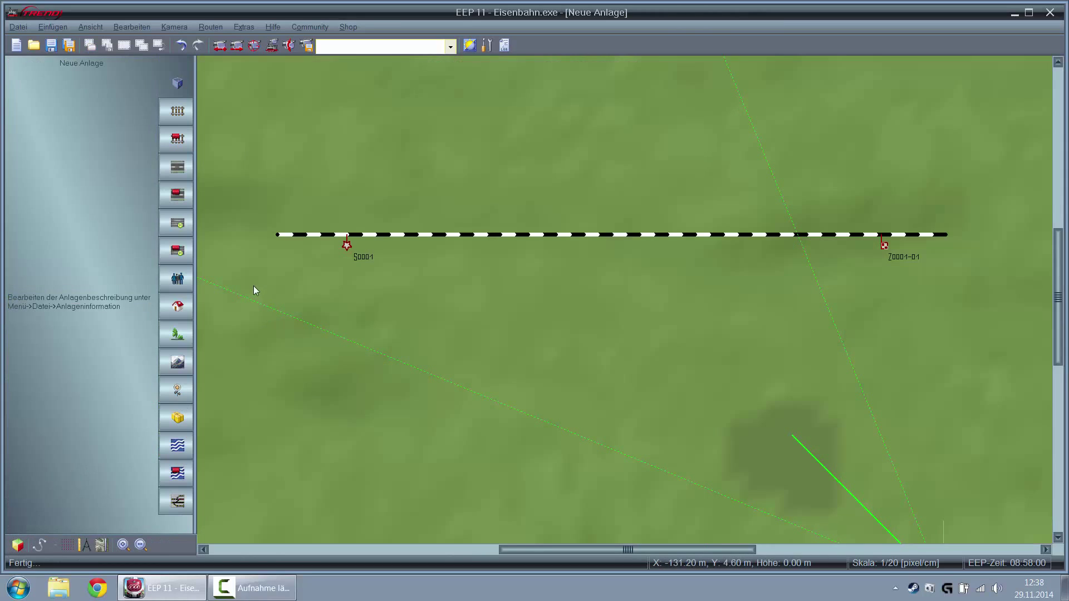
# Open the Wizzard, try its first assistant, and answer Nein to the question about having saved the layout
pyautogui.click(211, 27)
pyautogui.moveTo(253, 32)
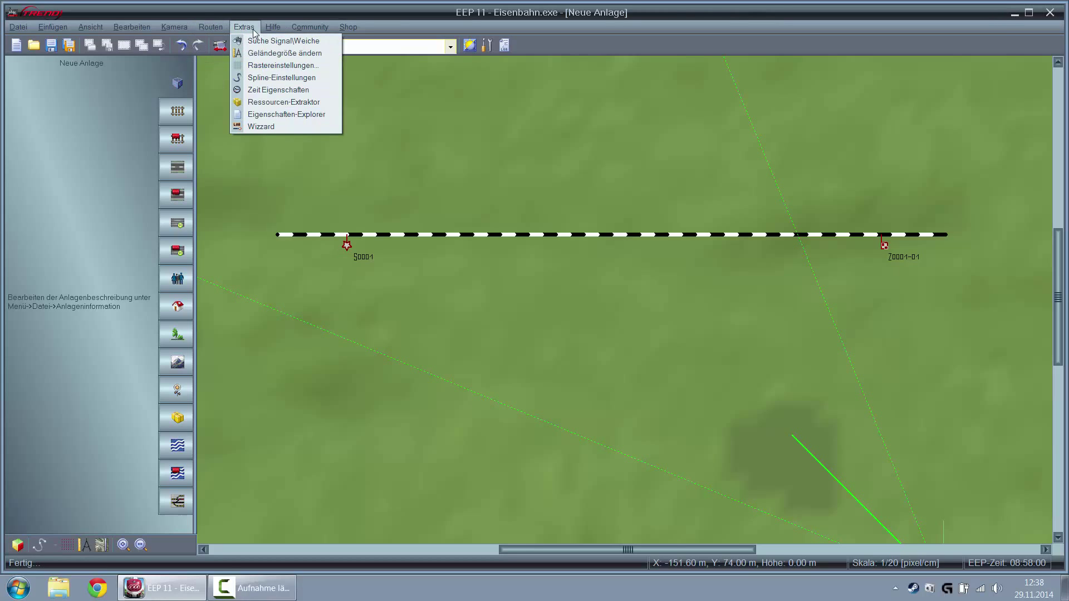
pyautogui.click(261, 127)
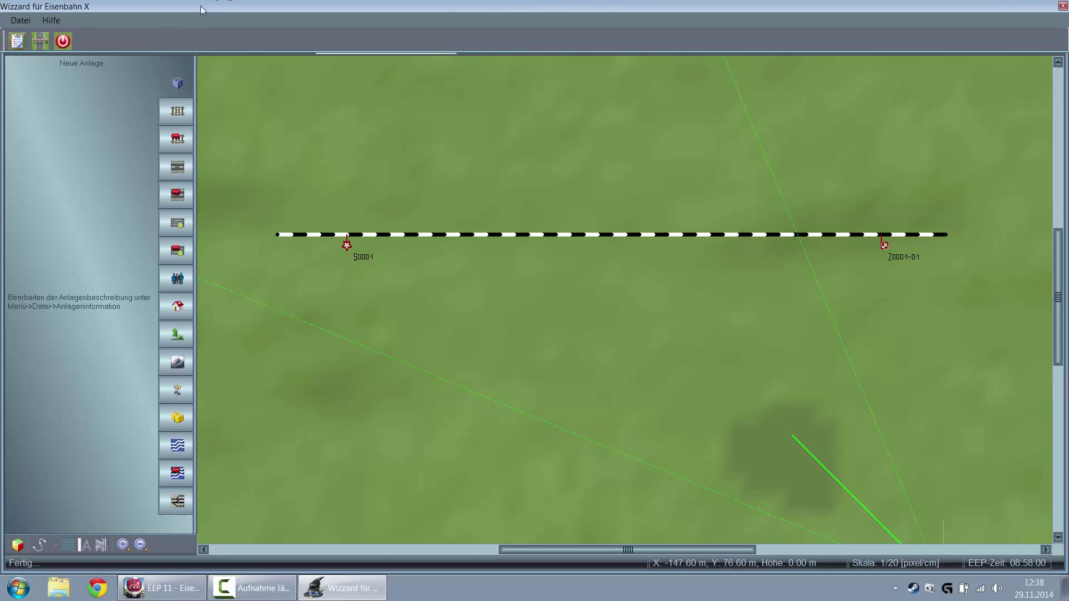
pyautogui.click(17, 41)
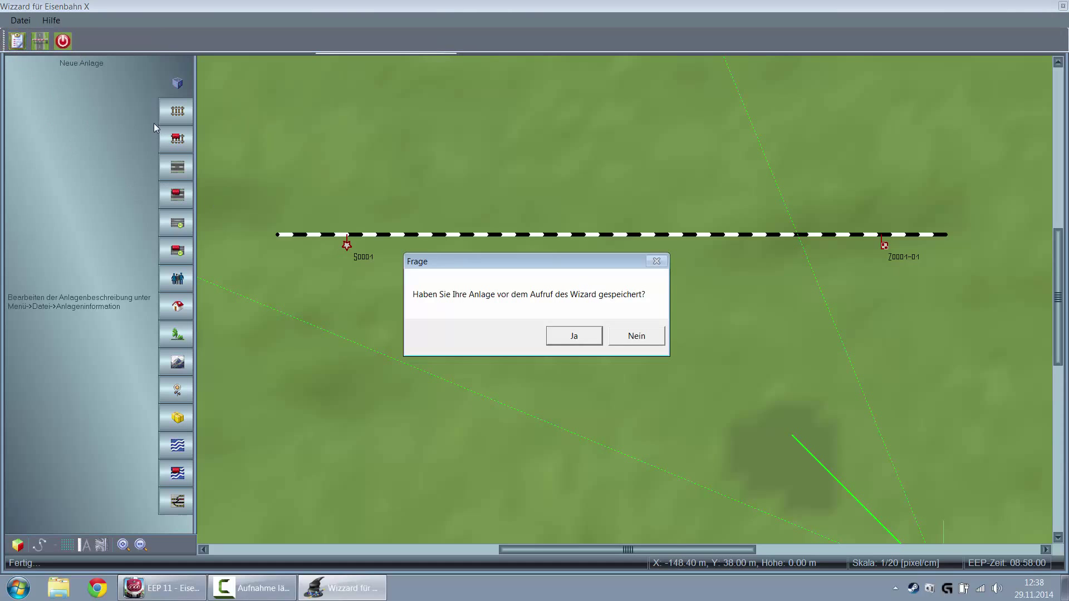
pyautogui.click(629, 337)
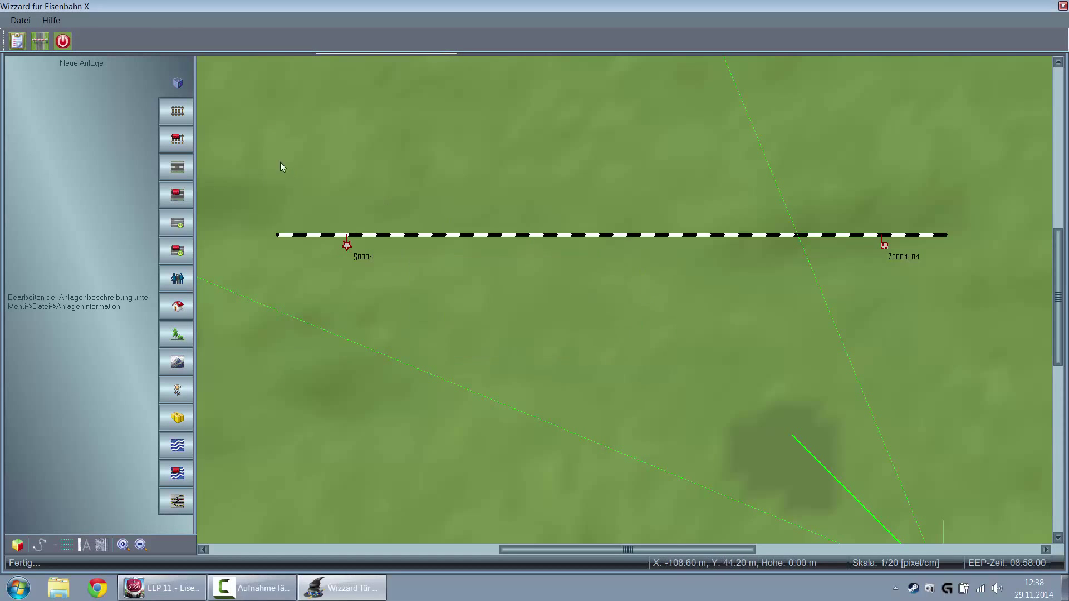
# Start the Wizzard assistant Bahnübergang anlegen for creating a level crossing
pyautogui.click(41, 40)
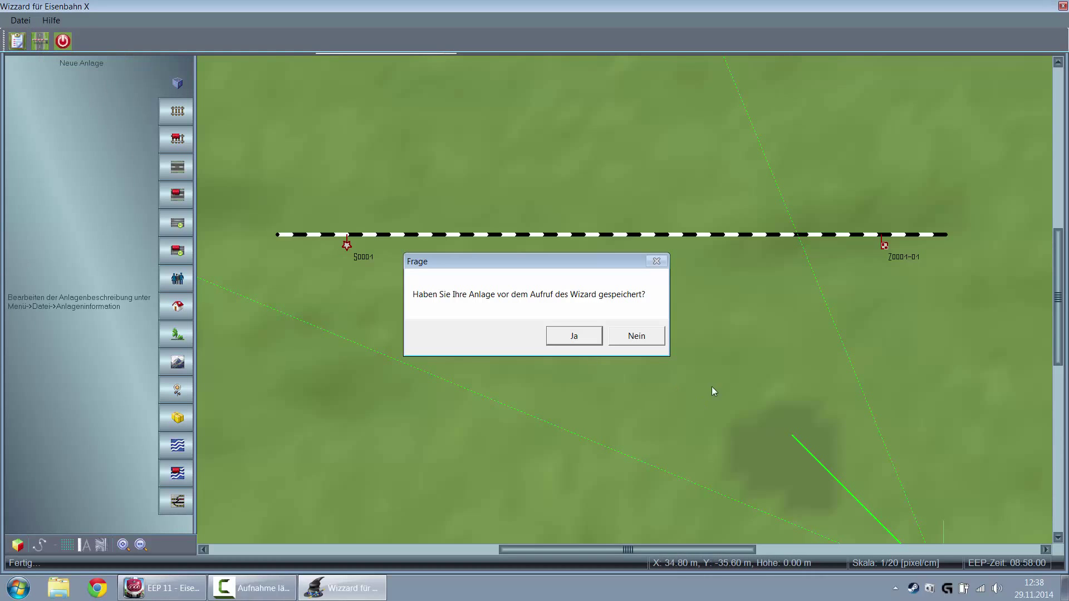
pyautogui.click(588, 345)
pyautogui.click(646, 341)
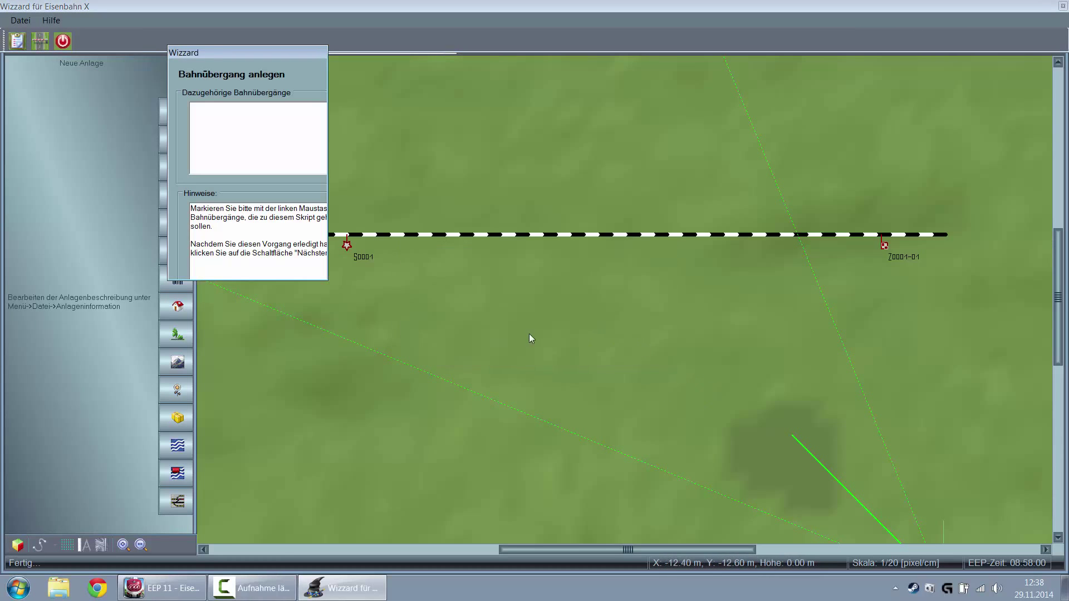